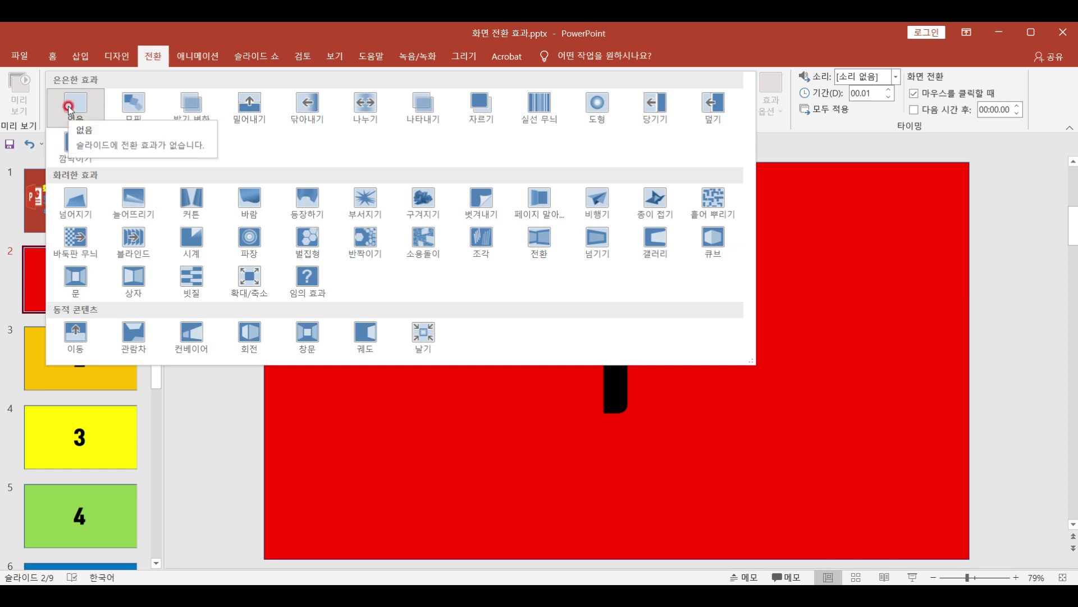
Step: Apply the 밝기 변화 (Fade) transition to the red slide "1"
click(69, 108)
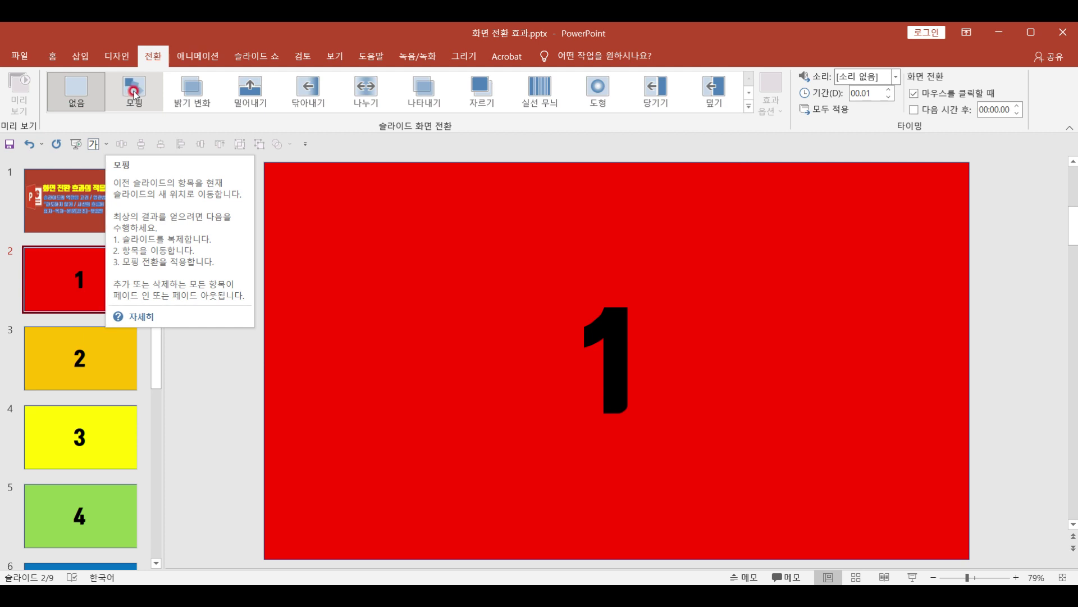
click(52, 280)
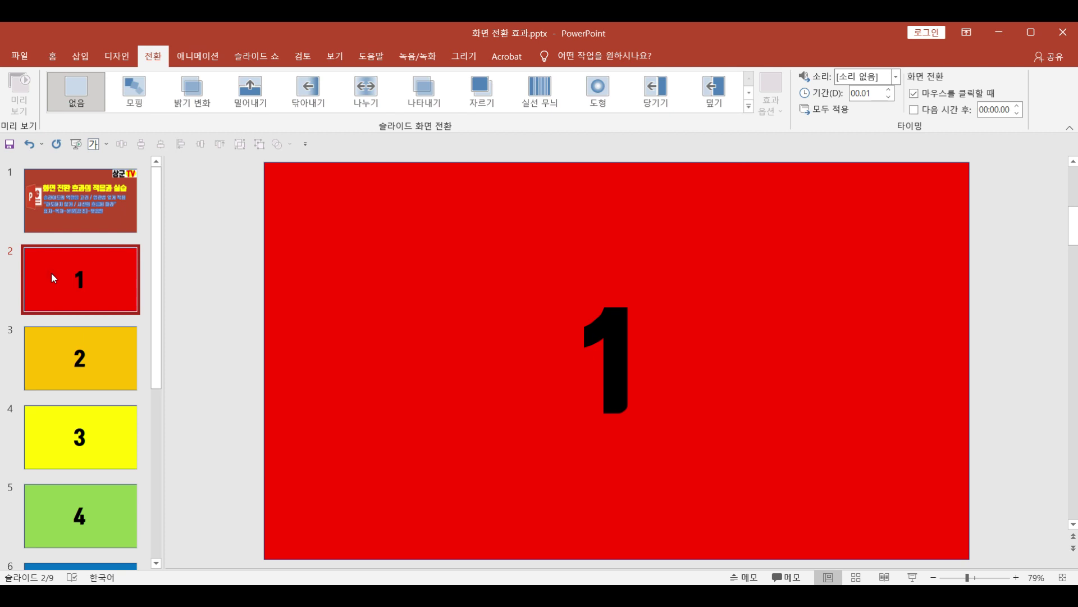
click(192, 101)
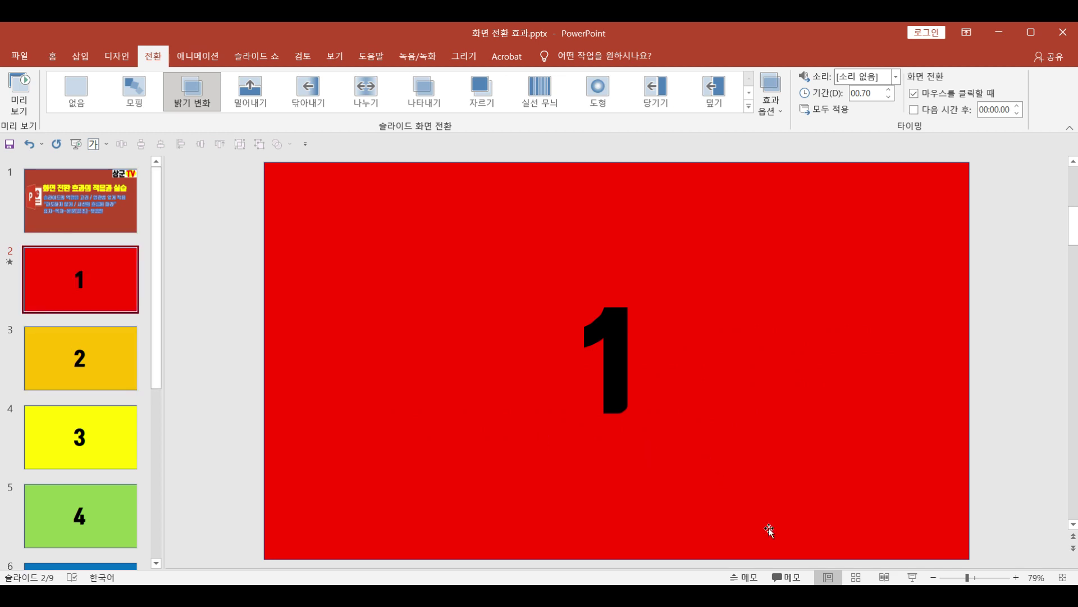
Step: Move the cartoon-character intro slide directly before the red slide "1" using slide sorter view, and return to normal view
click(868, 576)
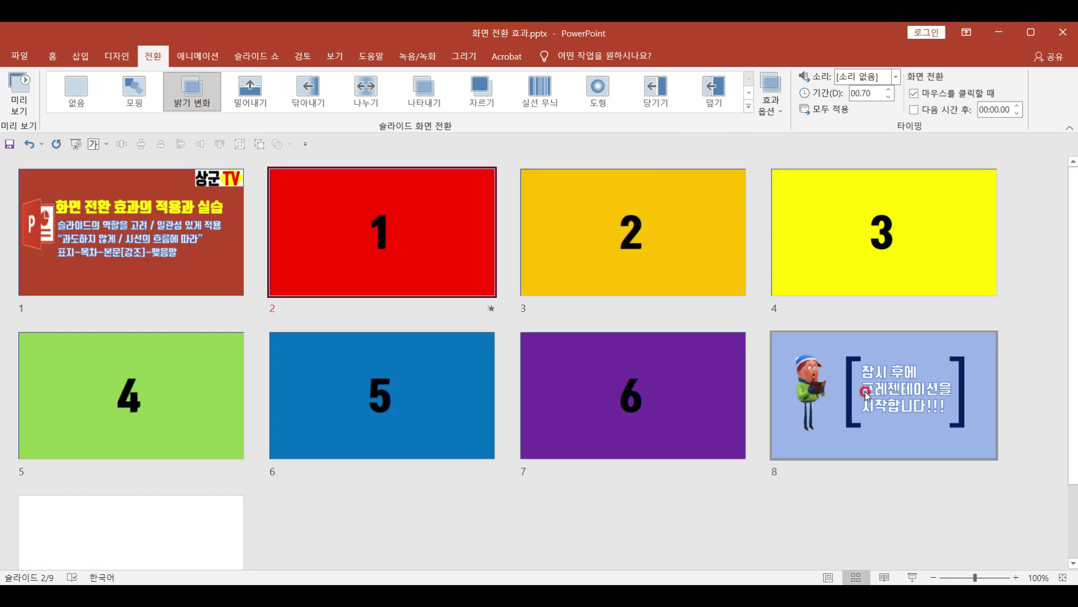
drag(865, 391, 335, 228)
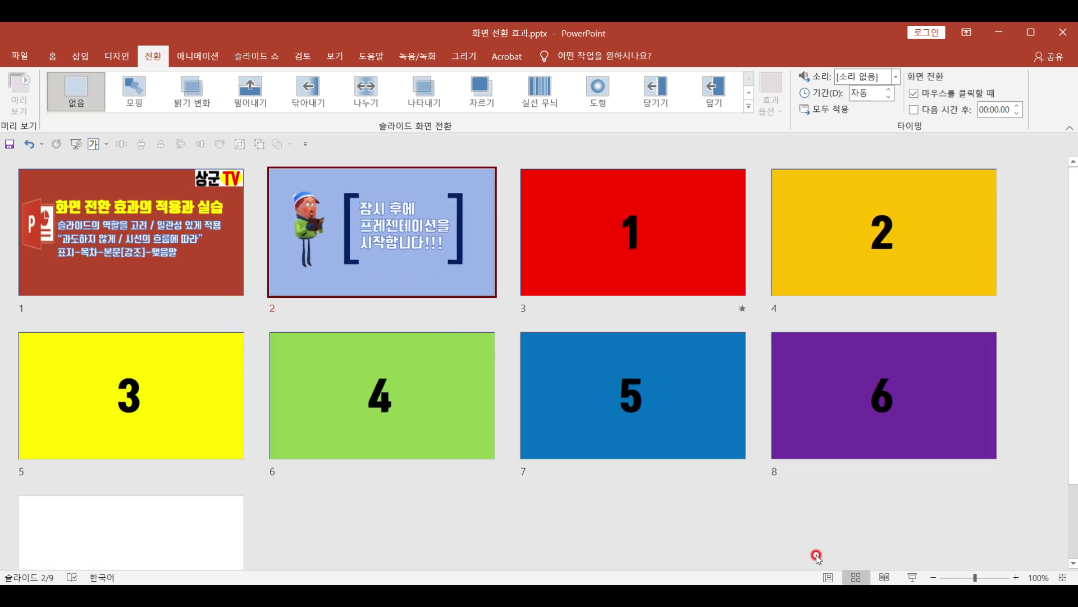
click(839, 577)
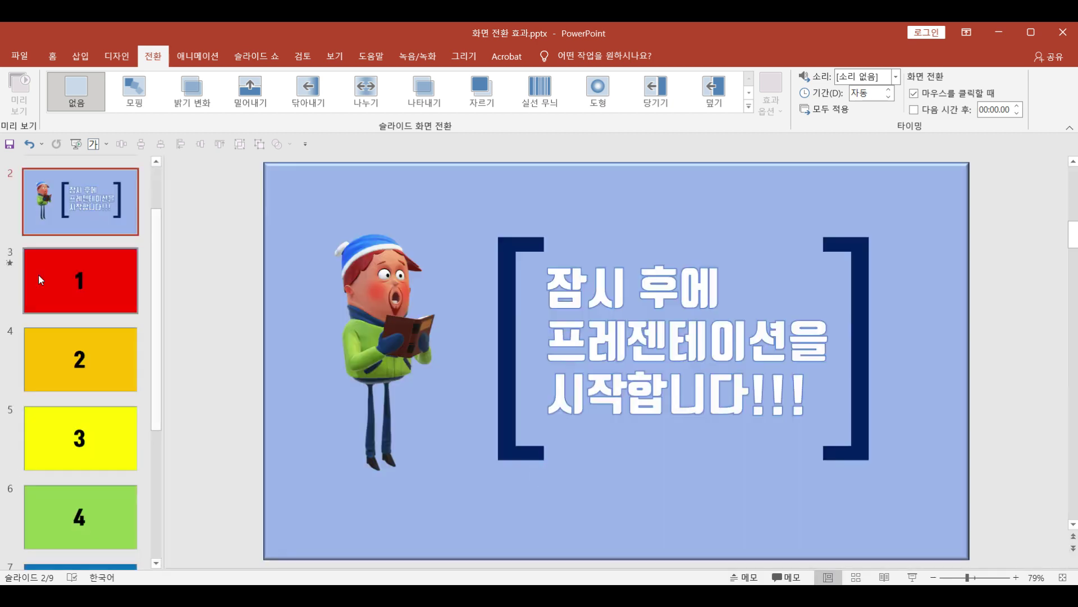
Step: Apply the 밀어내기 (Push) transition to the red slide "1"
click(50, 274)
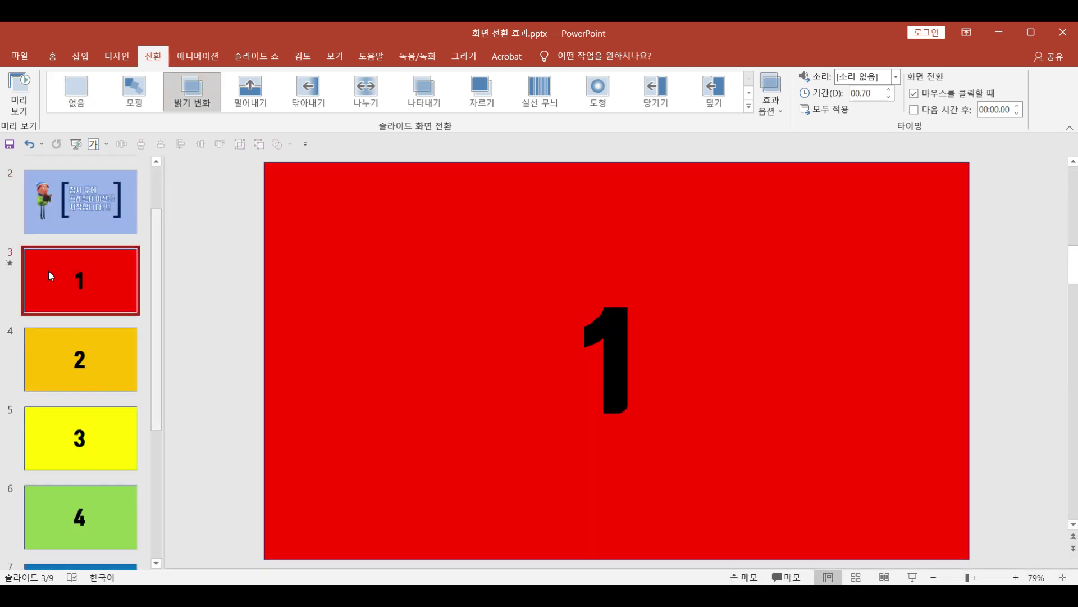
click(68, 232)
click(252, 97)
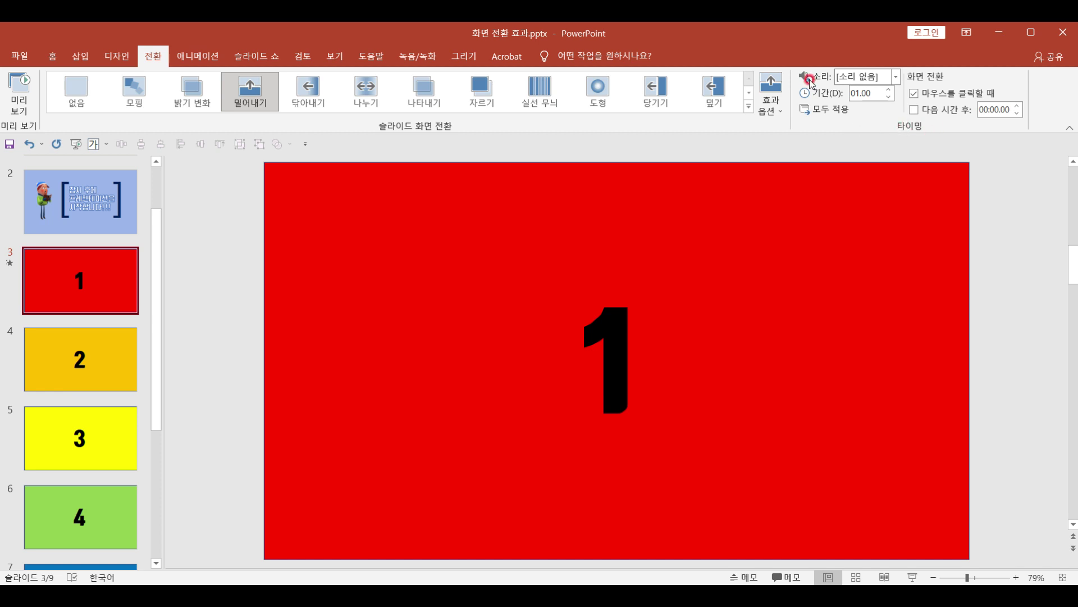
Step: Look through the transition sounds available for the red slide, leaving the choice at no sound
click(896, 77)
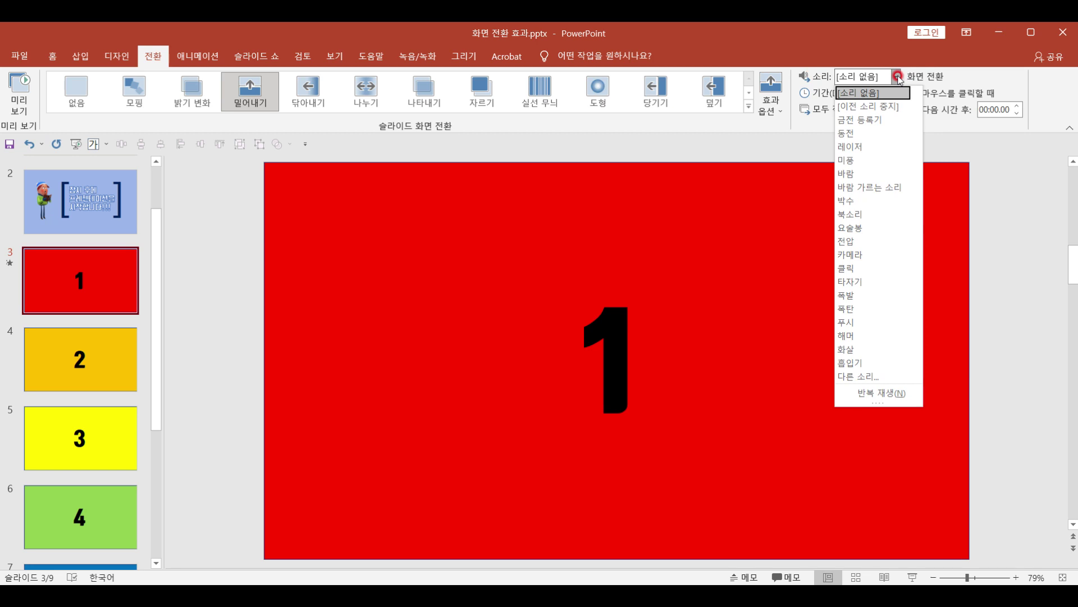
click(896, 76)
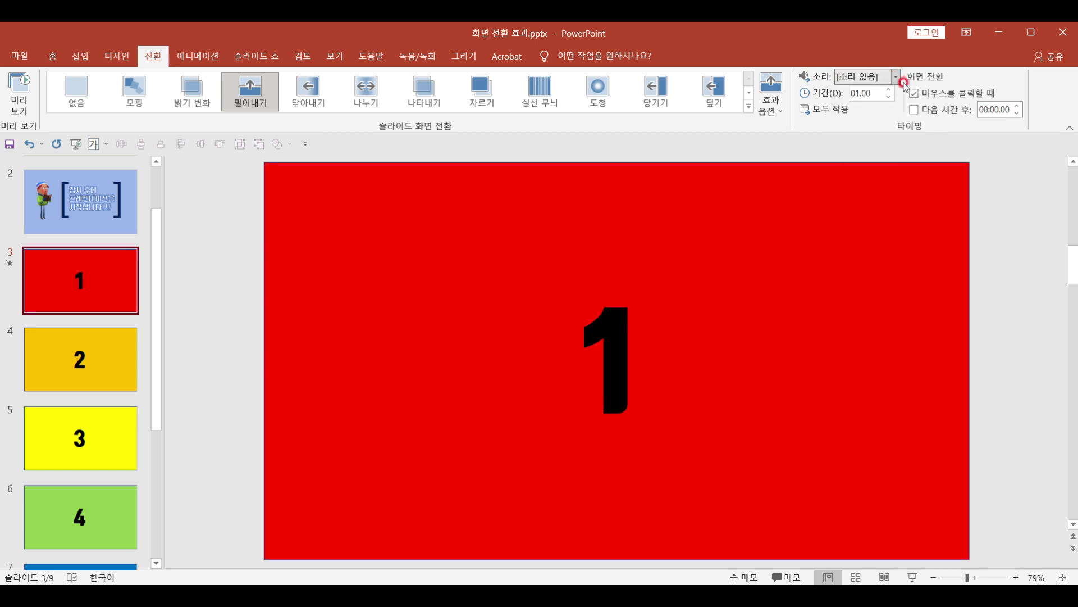
click(855, 82)
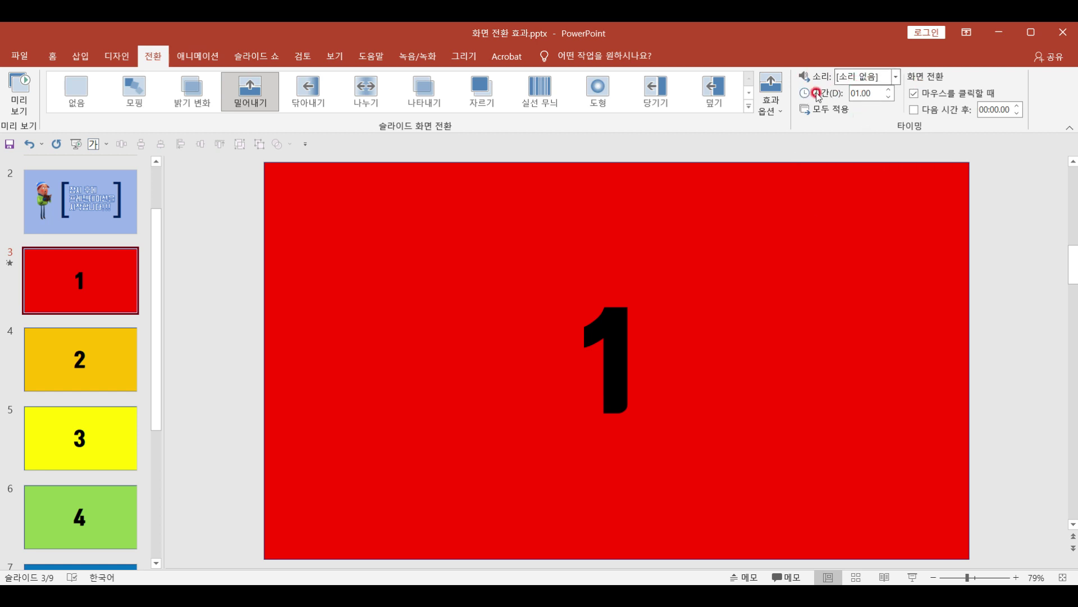
Step: Set the red slide's transition duration to 2 seconds and replay the Push effect
click(861, 95)
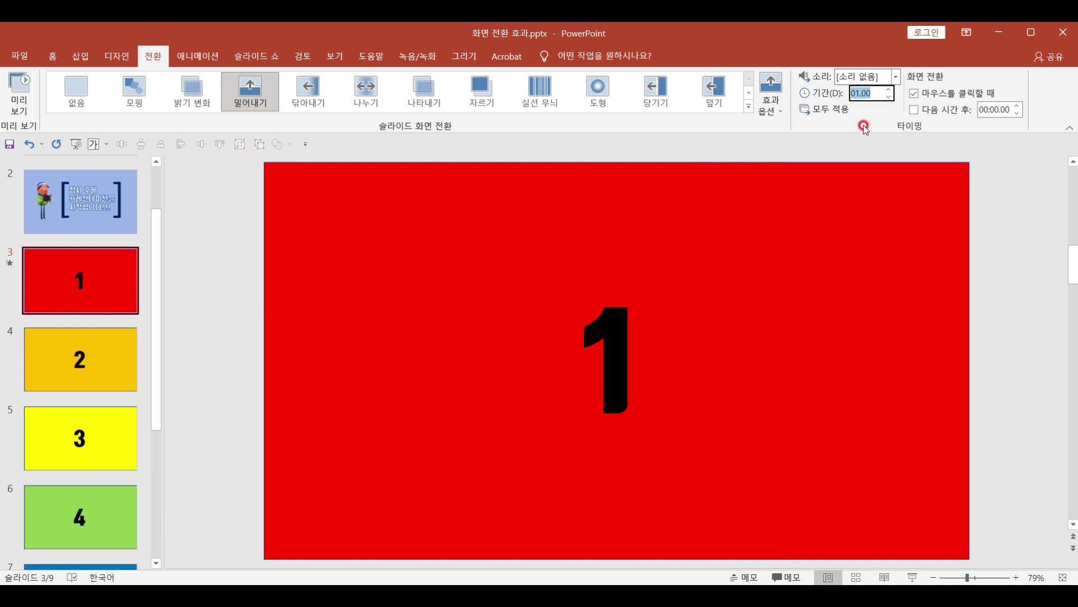
text(2)
click(104, 290)
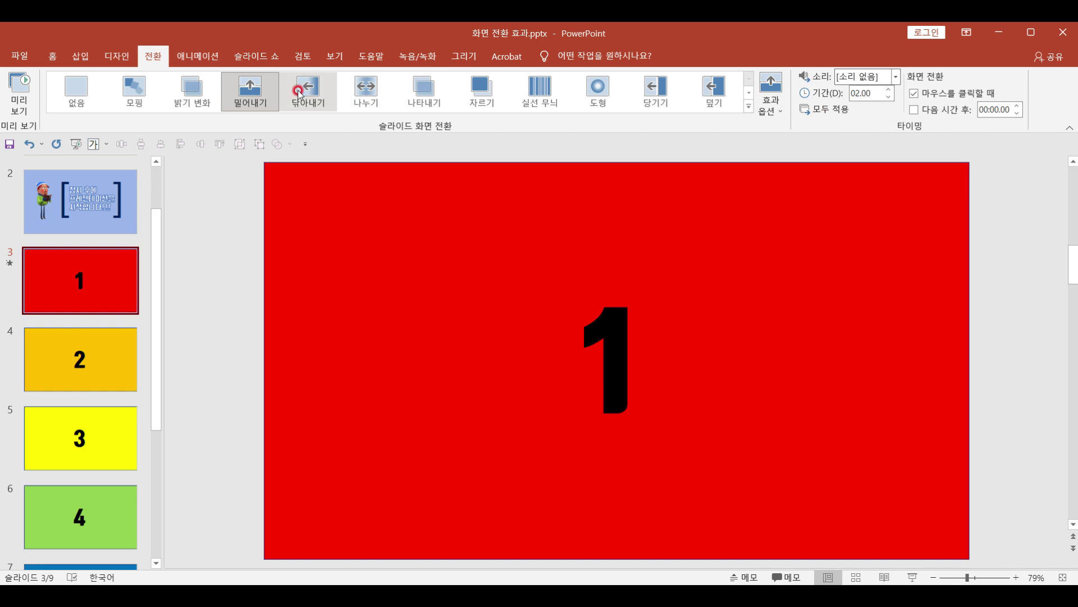
click(260, 97)
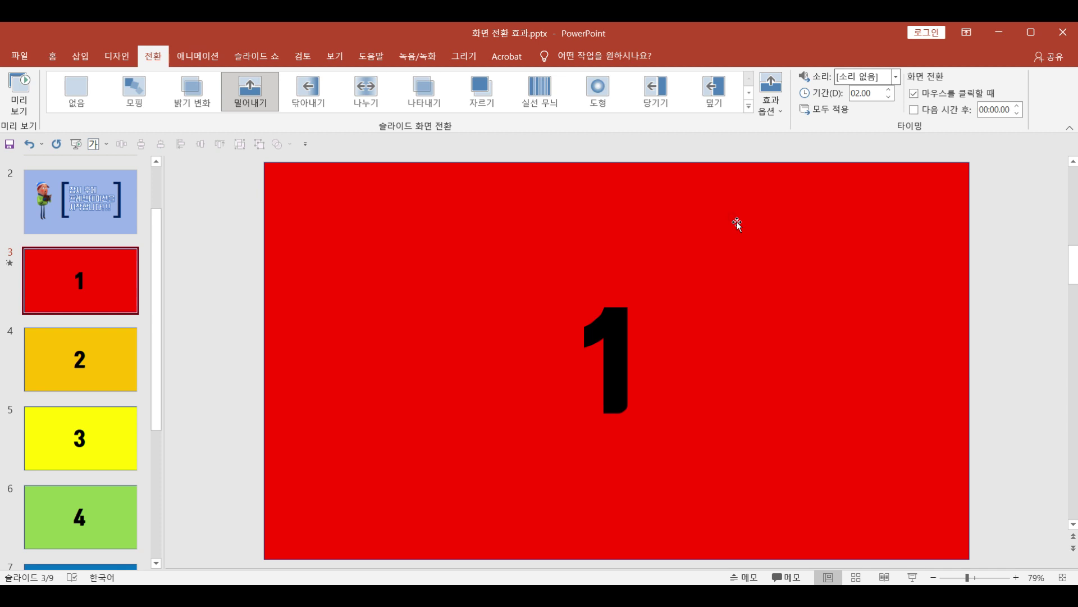
Step: In slide sorter view, give the intro slide the 밀어내기 (Push) transition and apply it to all slides
click(820, 110)
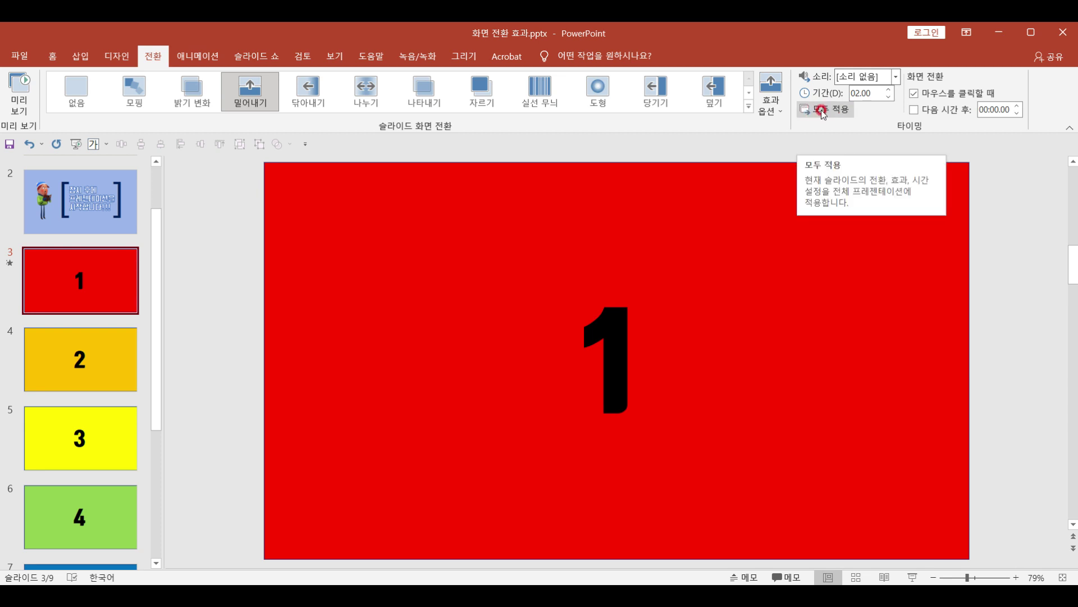
click(857, 577)
click(356, 252)
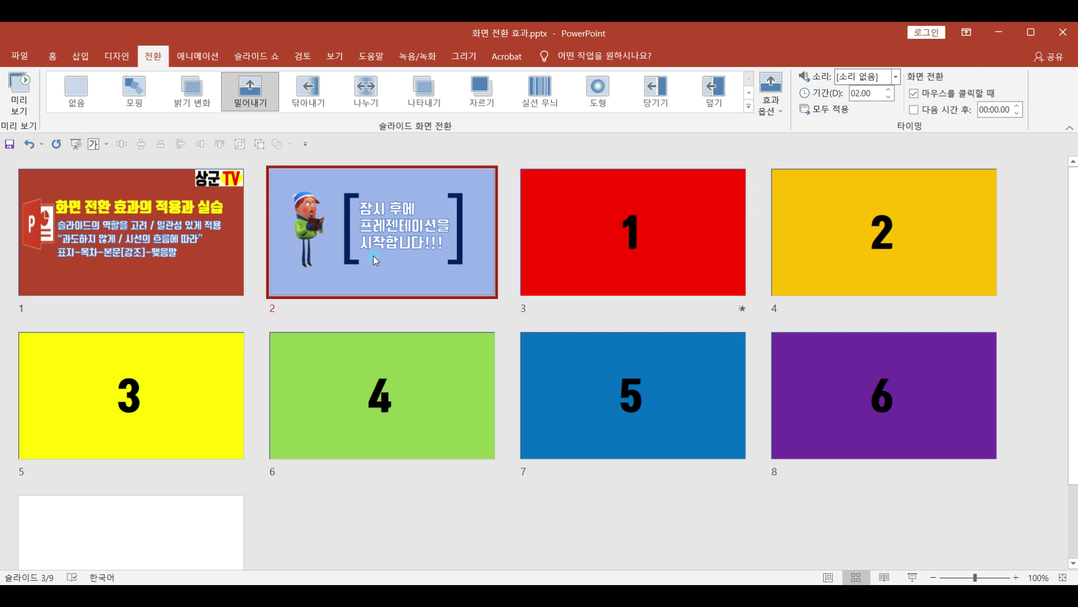
click(823, 110)
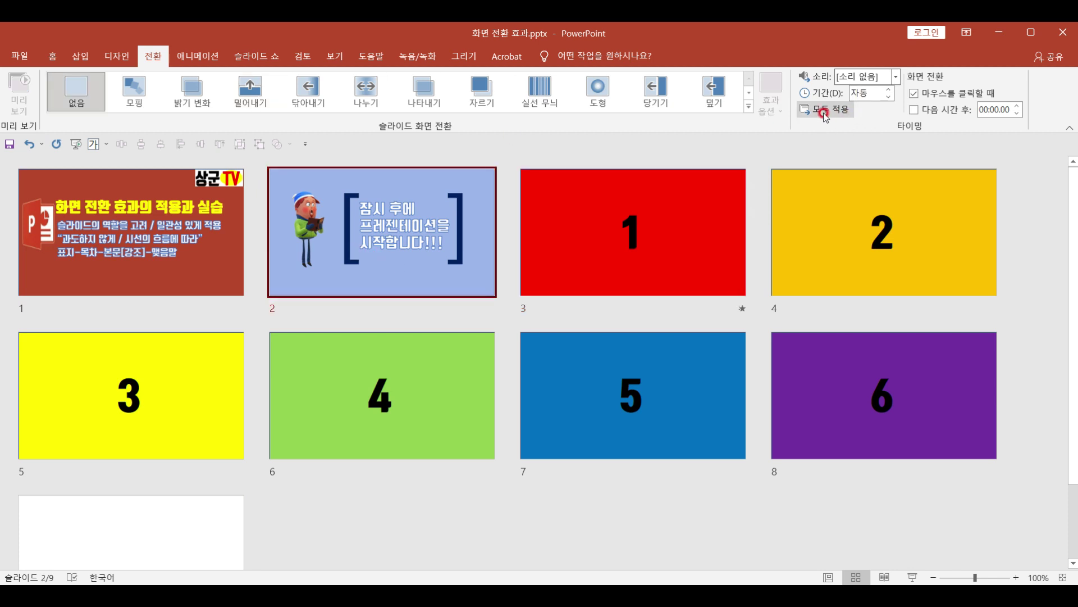
click(250, 94)
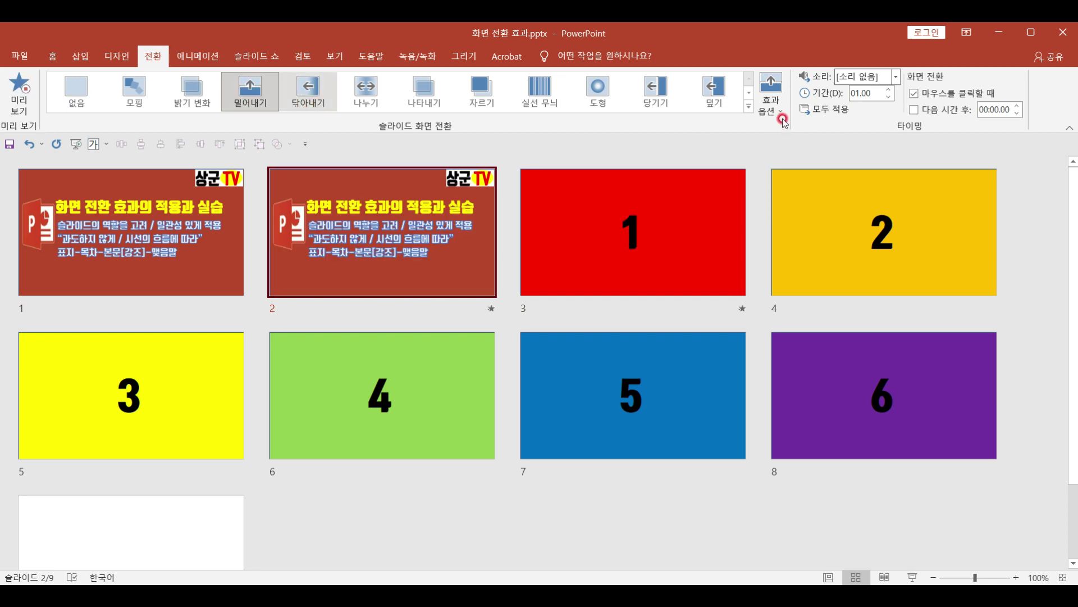
click(821, 114)
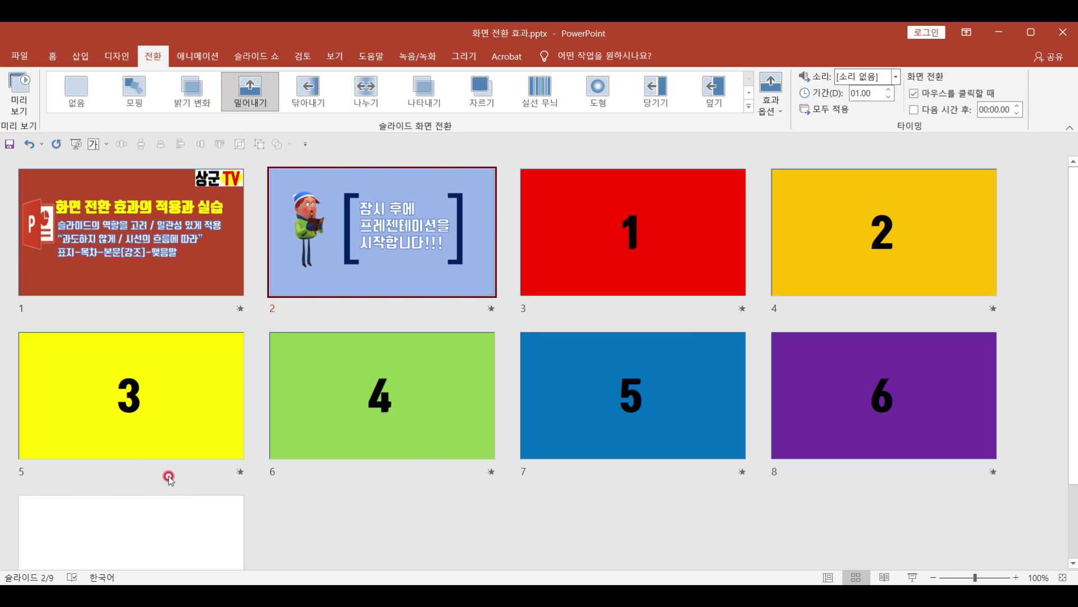
scroll(169, 471, down, 3)
scroll(158, 466, up, 3)
Step: Remove the transitions from all slides by applying 없음 (None) to the whole presentation, and return to normal view
click(72, 103)
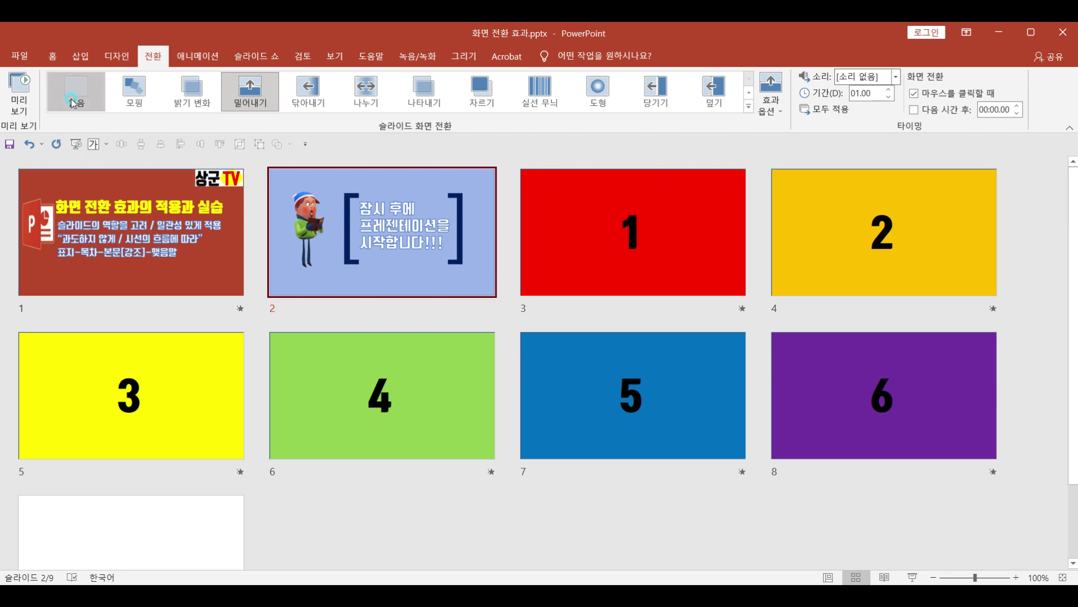
click(822, 112)
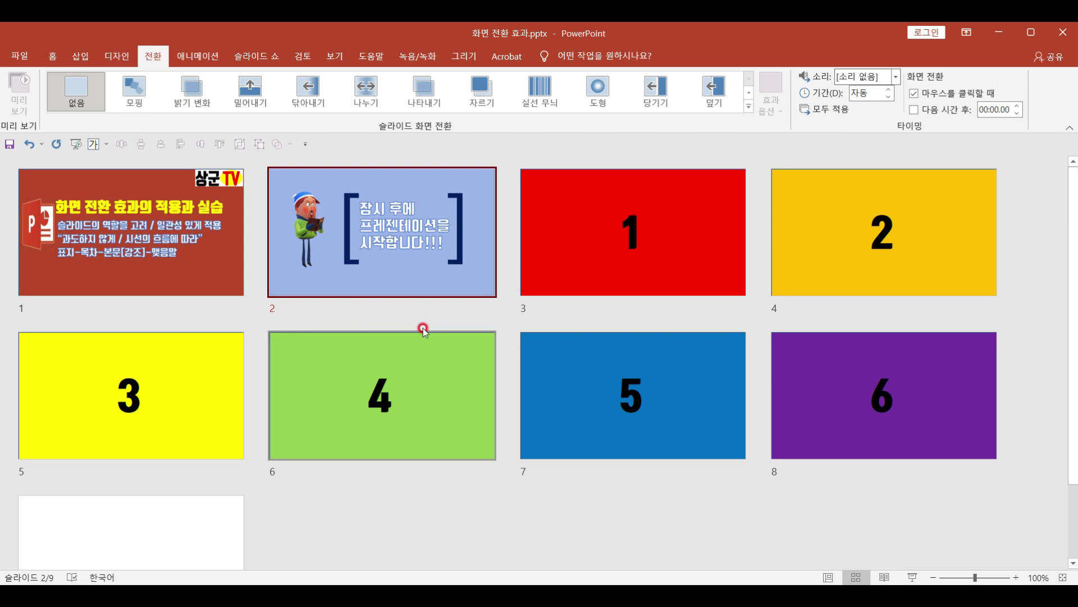
click(499, 517)
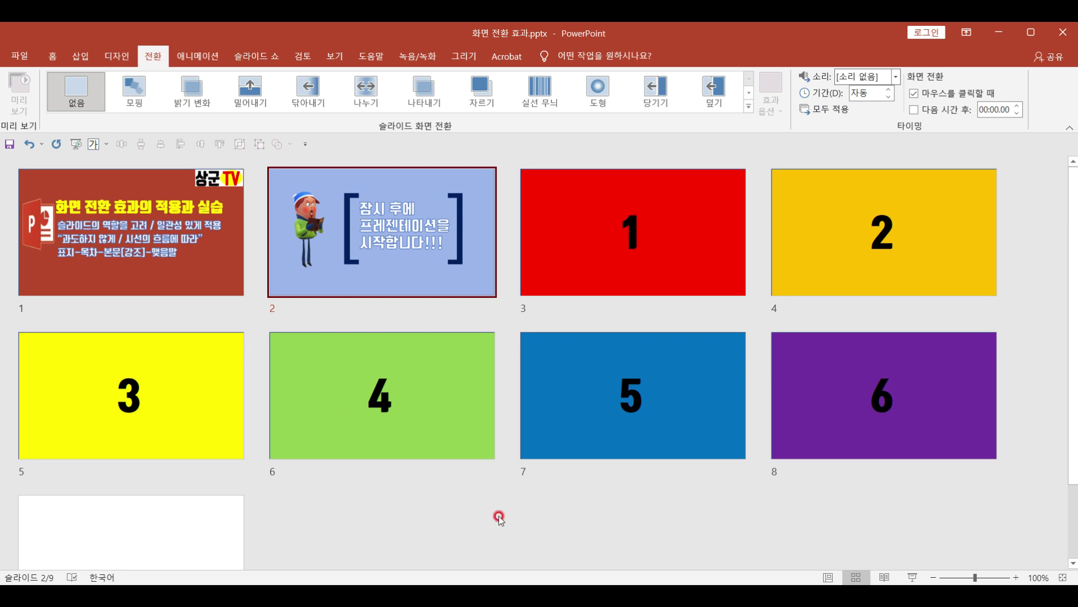
click(828, 577)
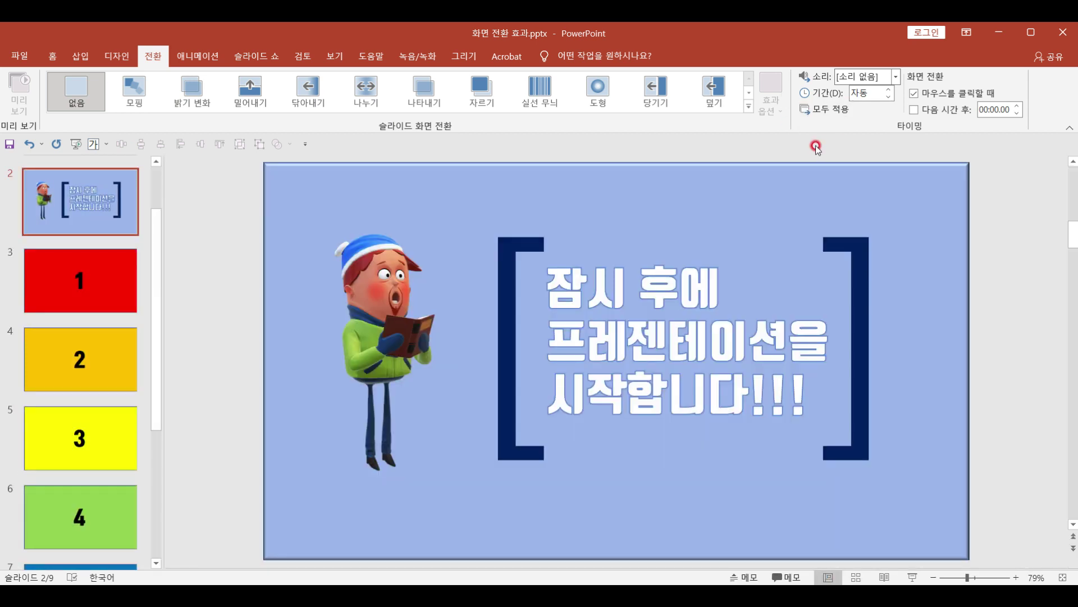
Step: Set the red slide "1" to advance automatically after 3 seconds and give it the 밀어내기 (Push) transition
click(11, 201)
click(49, 277)
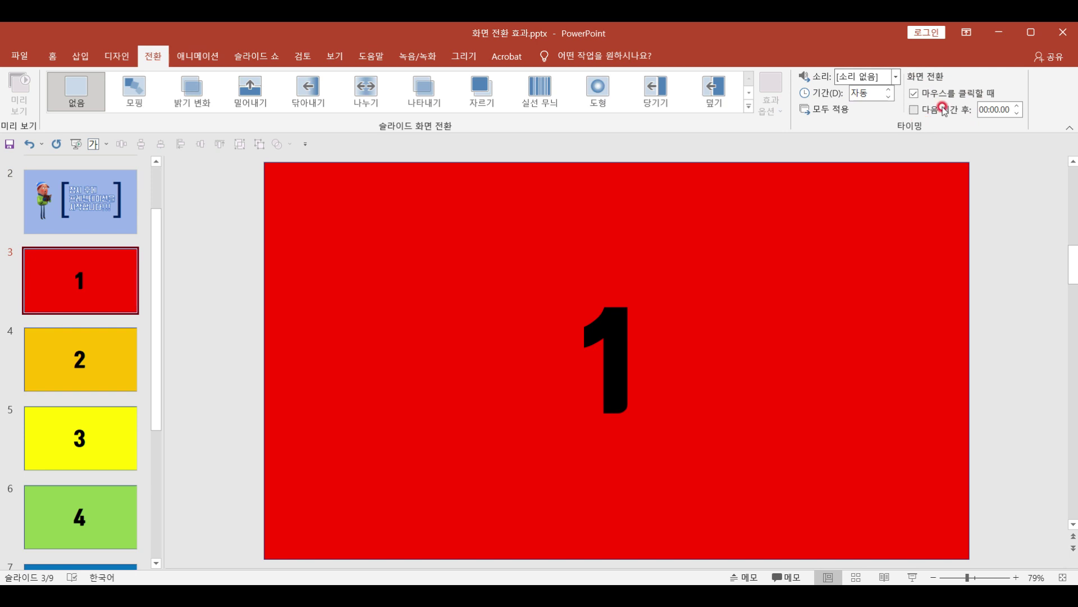
click(913, 110)
click(984, 109)
double_click(986, 108)
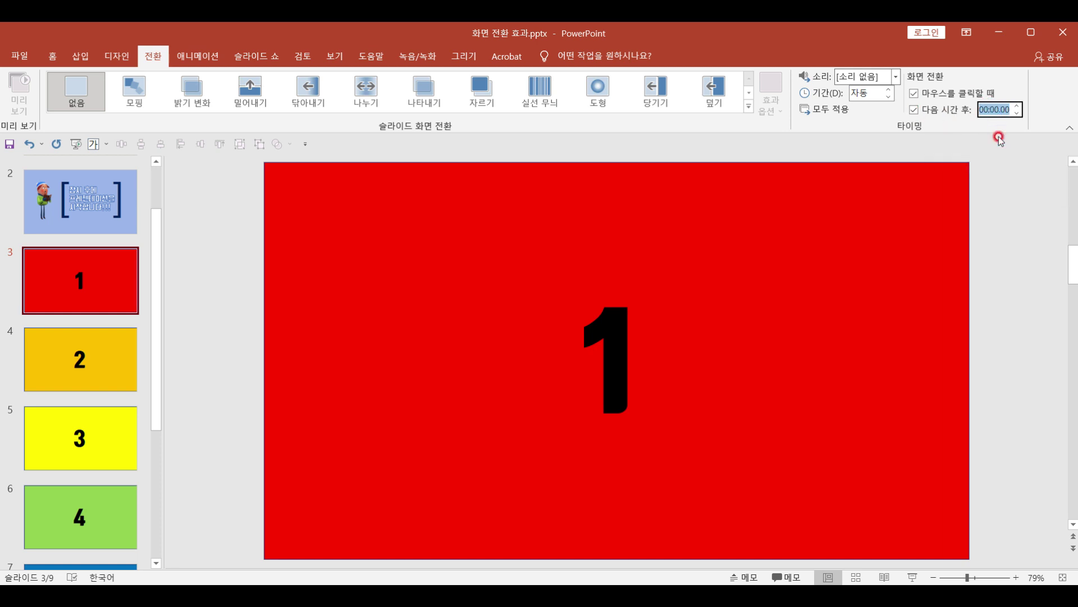
text(3)
key(Return)
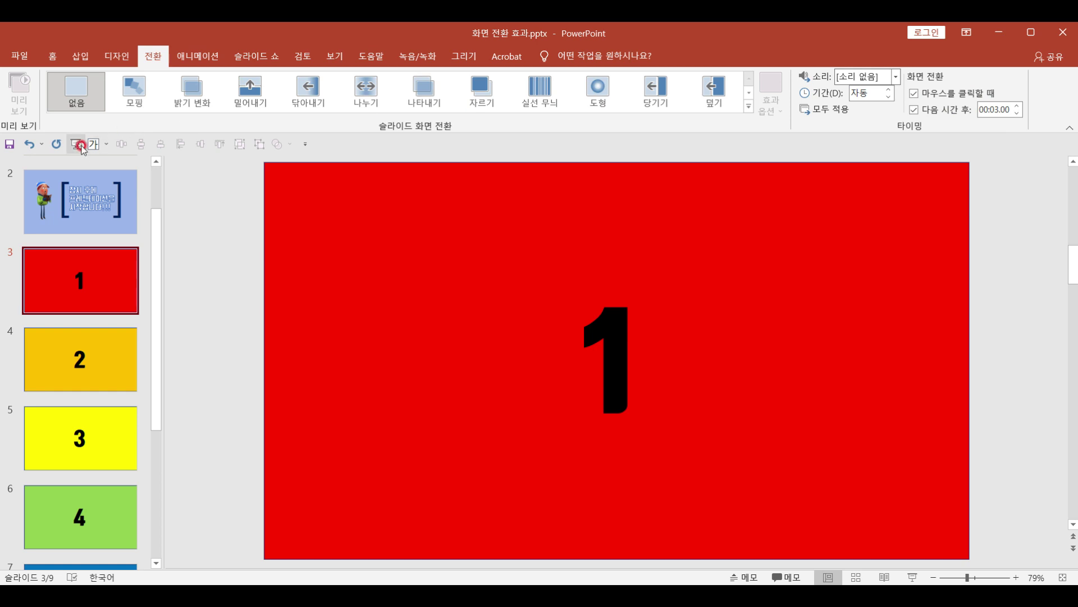
click(254, 92)
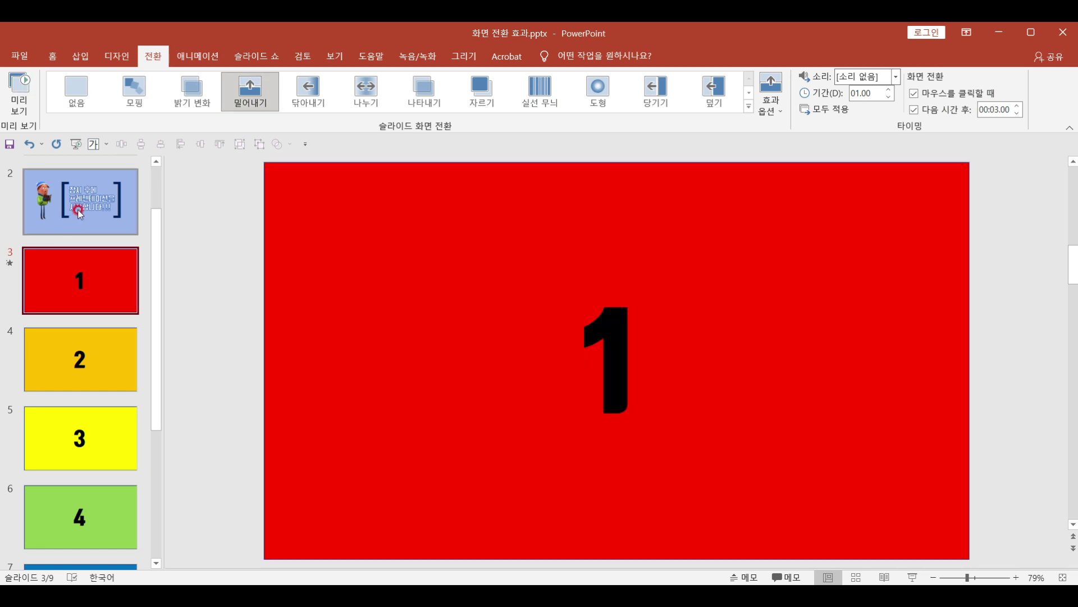
Step: Play the slide show from the intro slide to check the red slide's automatic advance, and exit the show
click(80, 214)
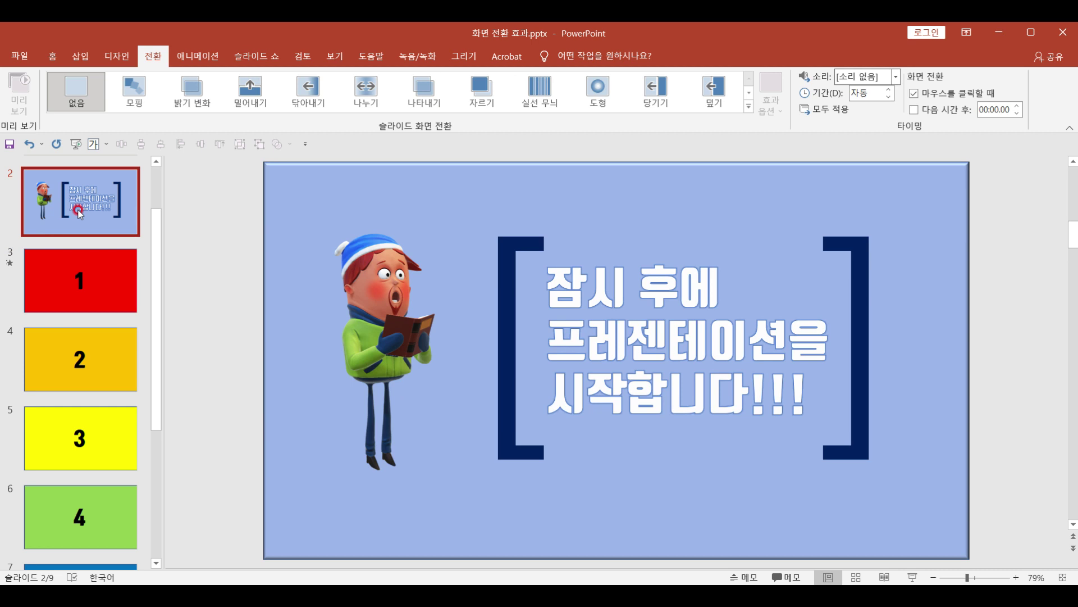
key(shift+F5)
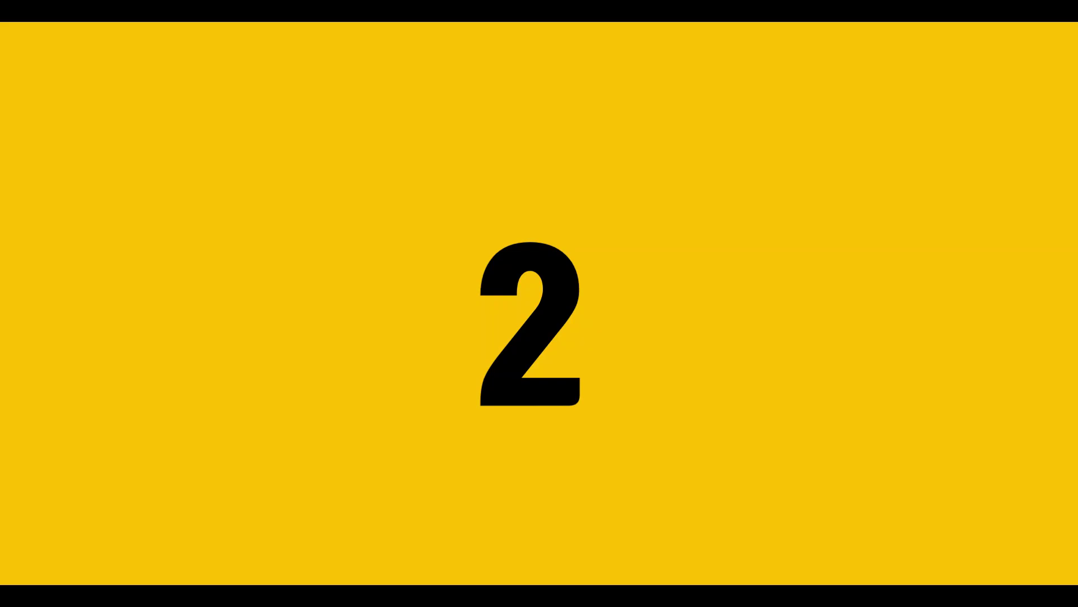
key(Escape)
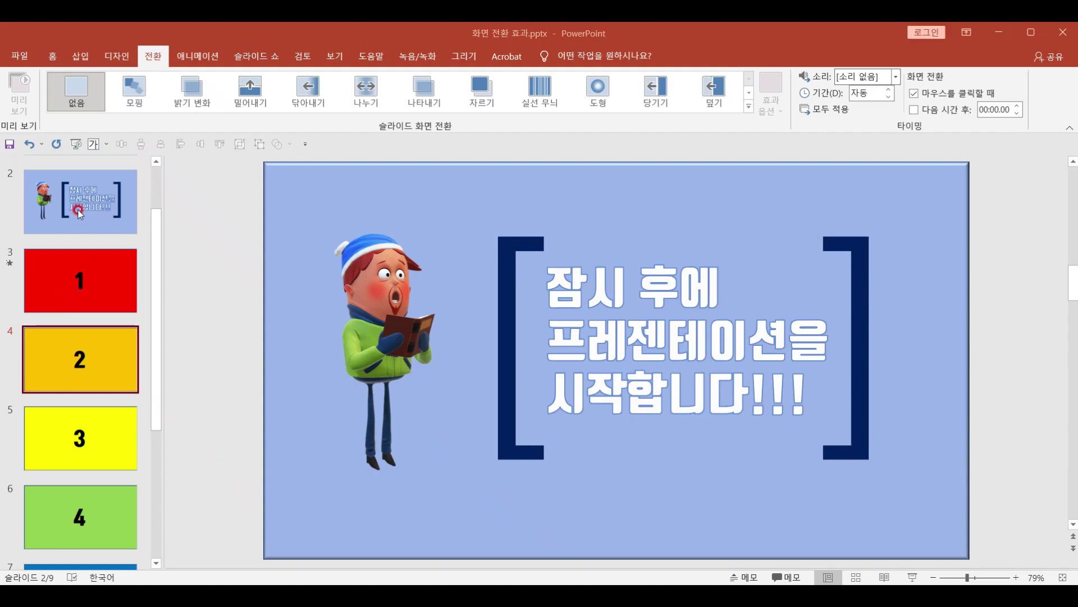
Step: Review the red slide's advance settings and replay the show from the intro slide, advancing manually past the red slide
click(1014, 150)
click(96, 272)
click(918, 100)
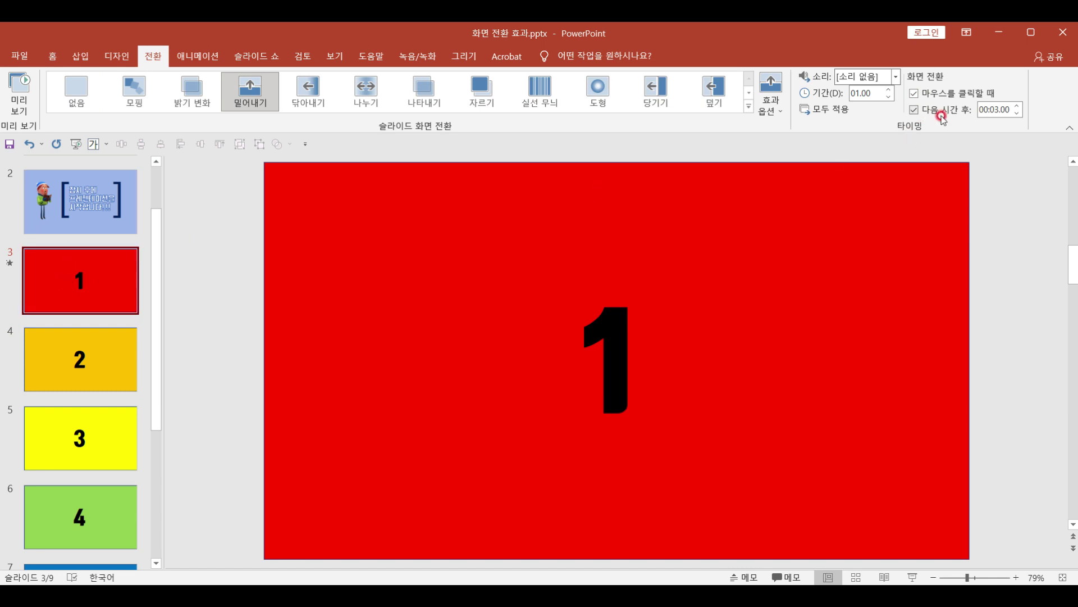
click(50, 234)
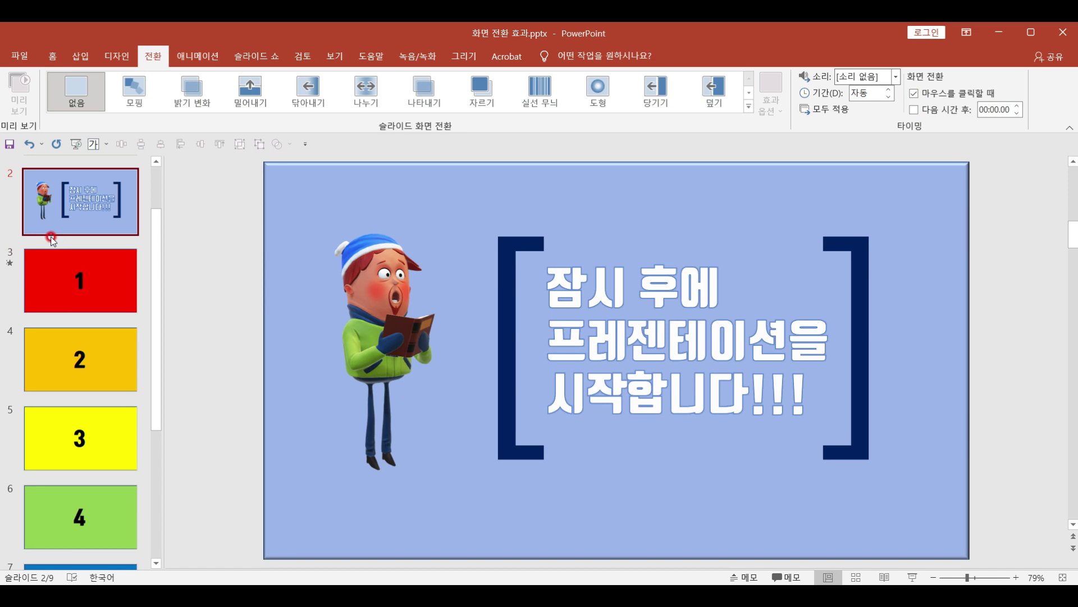
key(shift+F5)
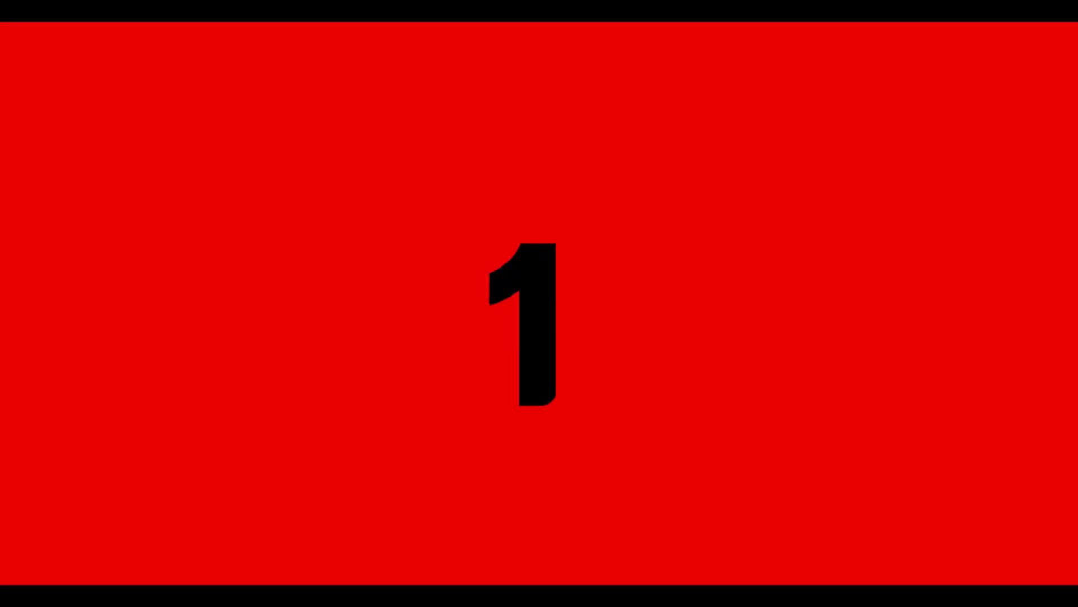
click(702, 302)
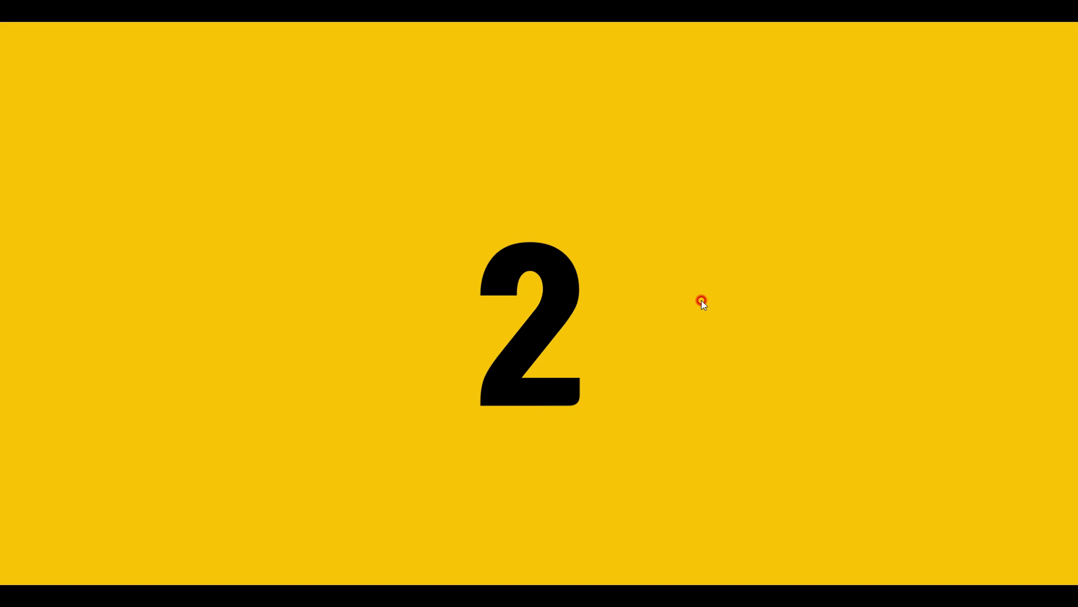
key(Escape)
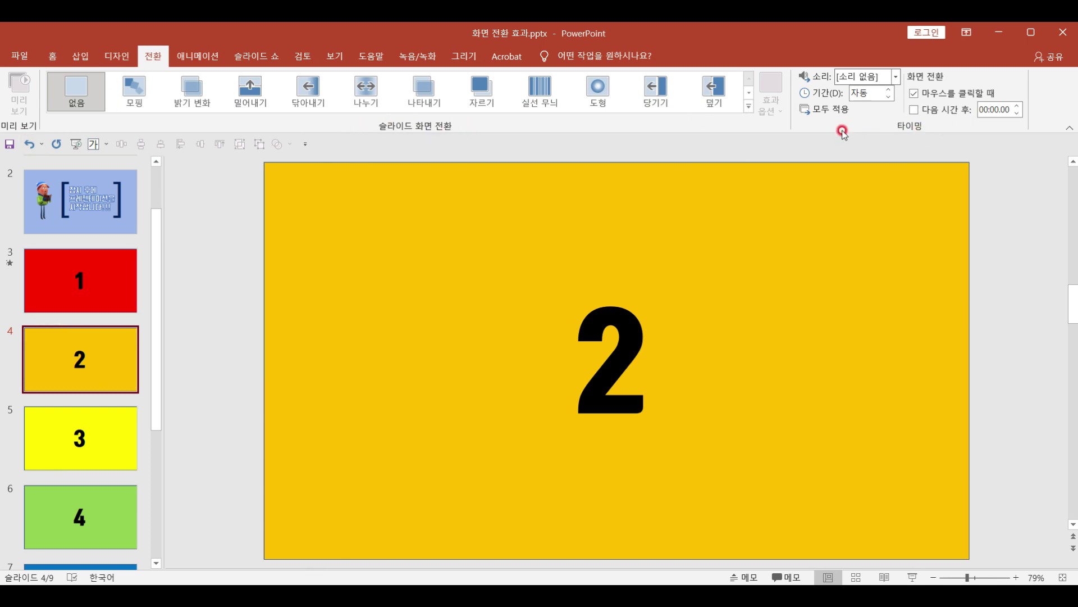
Step: Try the 닦아내기 (Wipe), 나누기 (Split) and 나타내기 (Reveal) transitions on the red slide "1", checking the Wipe direction options
scroll(69, 350, up, 1)
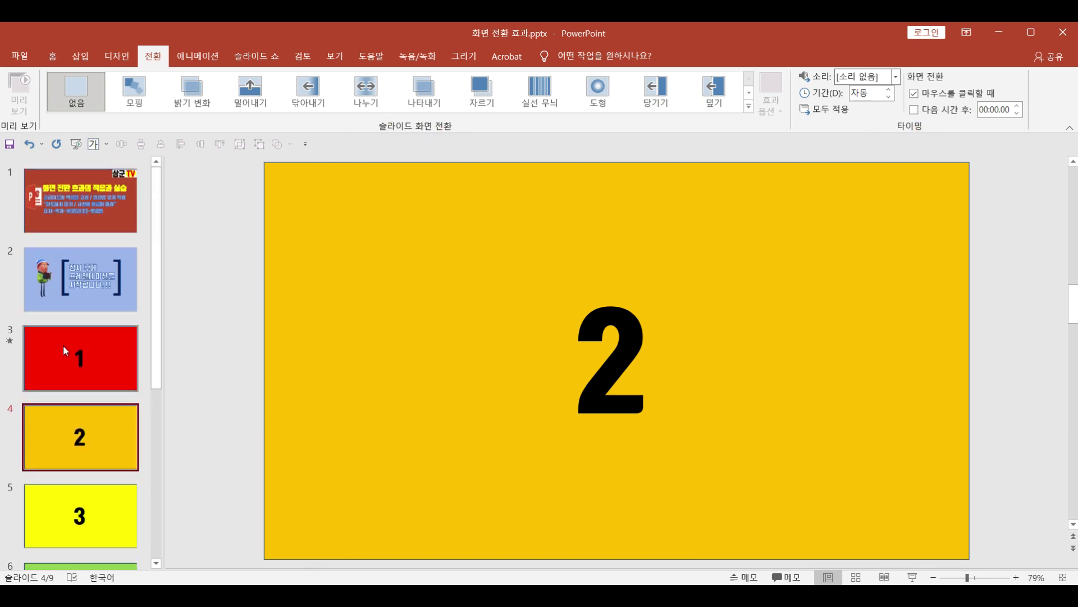
click(93, 361)
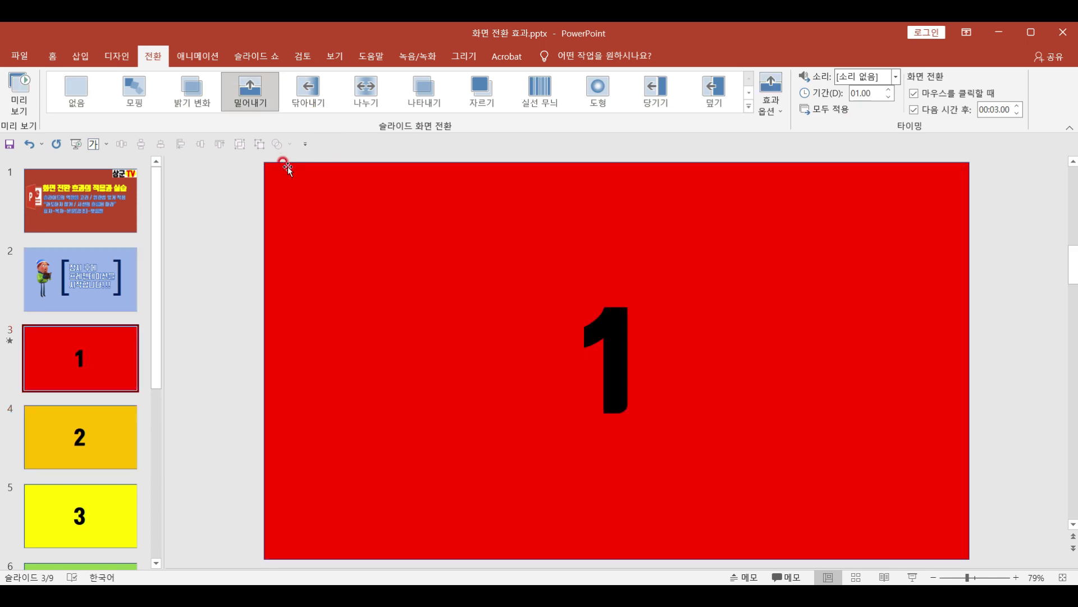
click(312, 97)
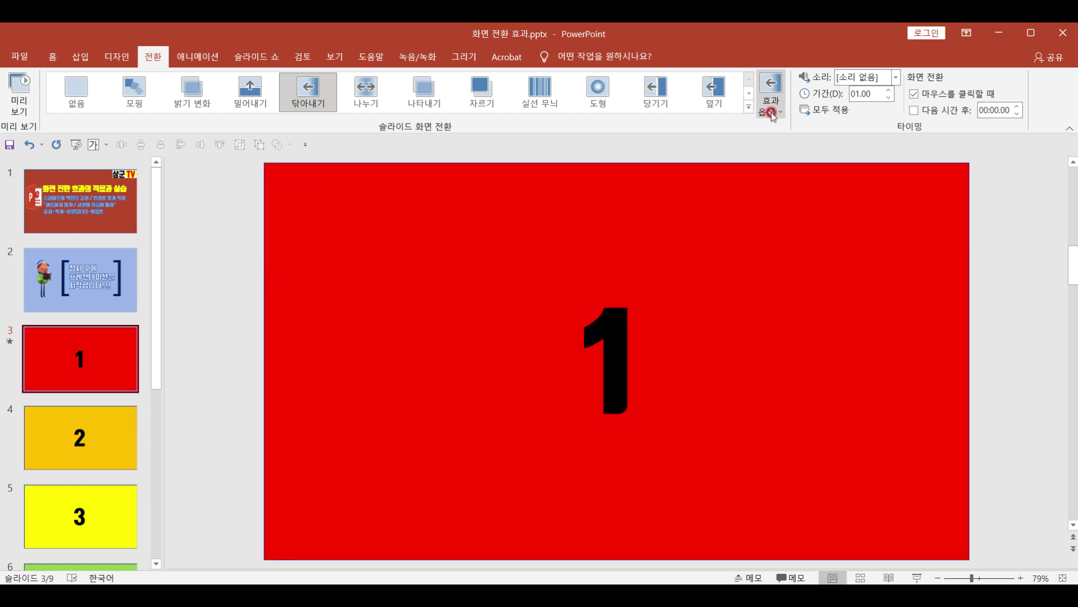
click(770, 112)
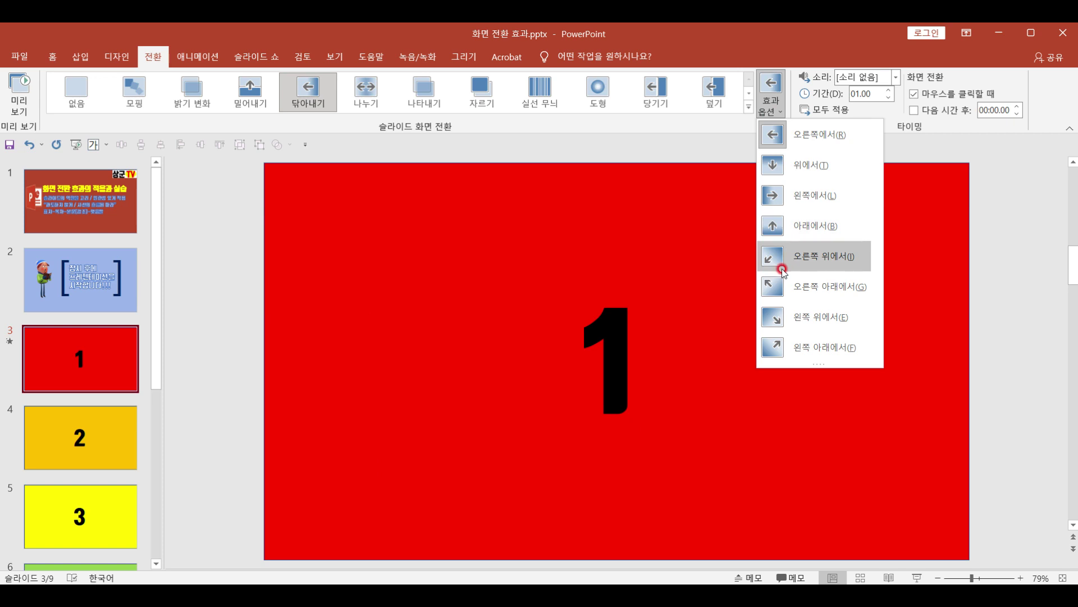
click(370, 99)
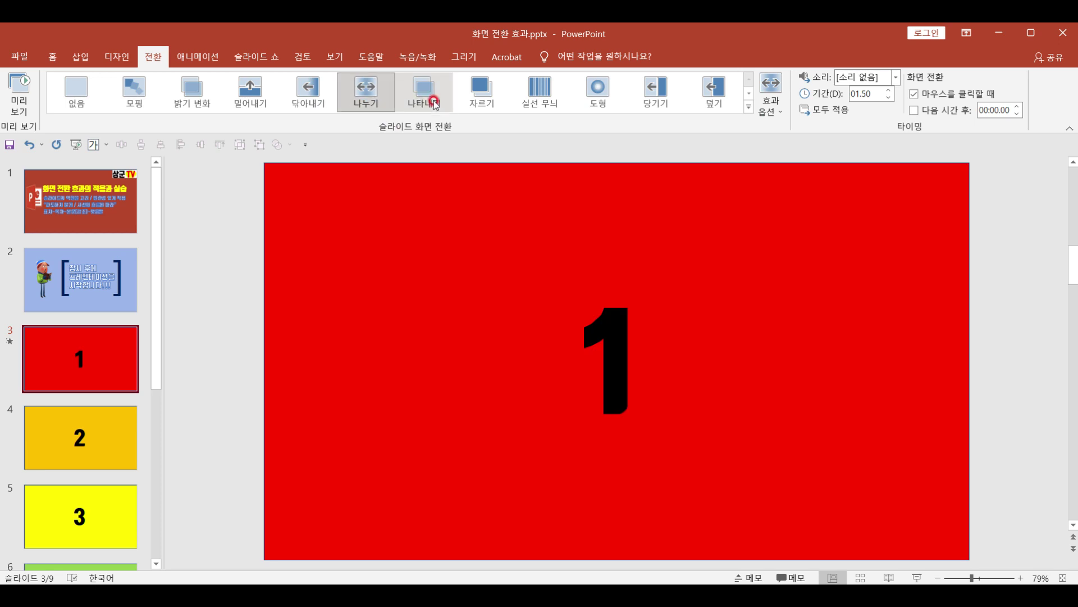
click(424, 95)
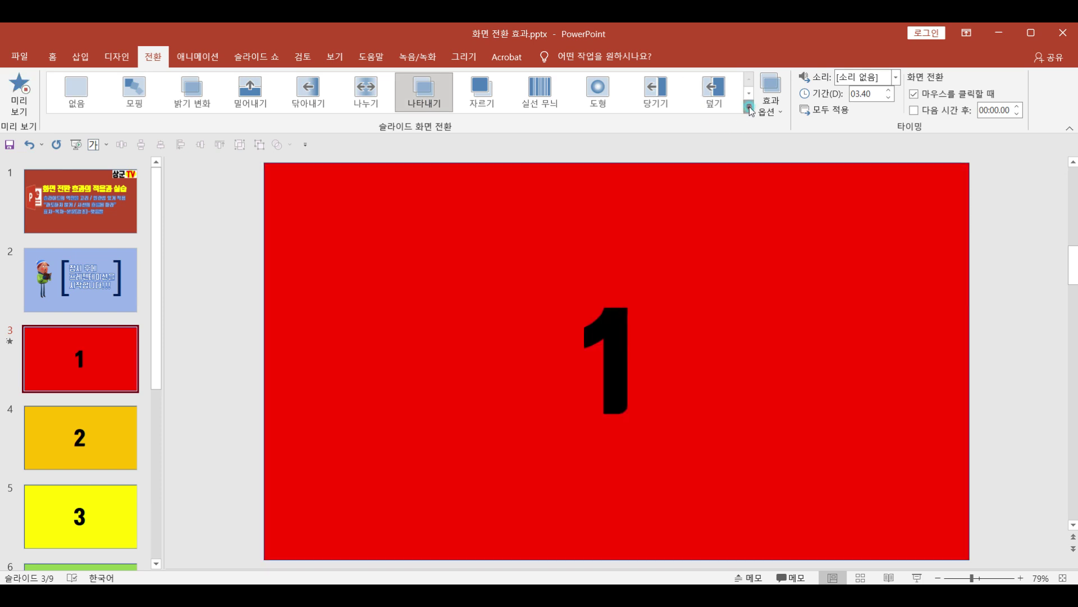
Step: Give the red slide "1" the 커튼 (Curtain) transition with a duration of 3 seconds and preview it
click(750, 108)
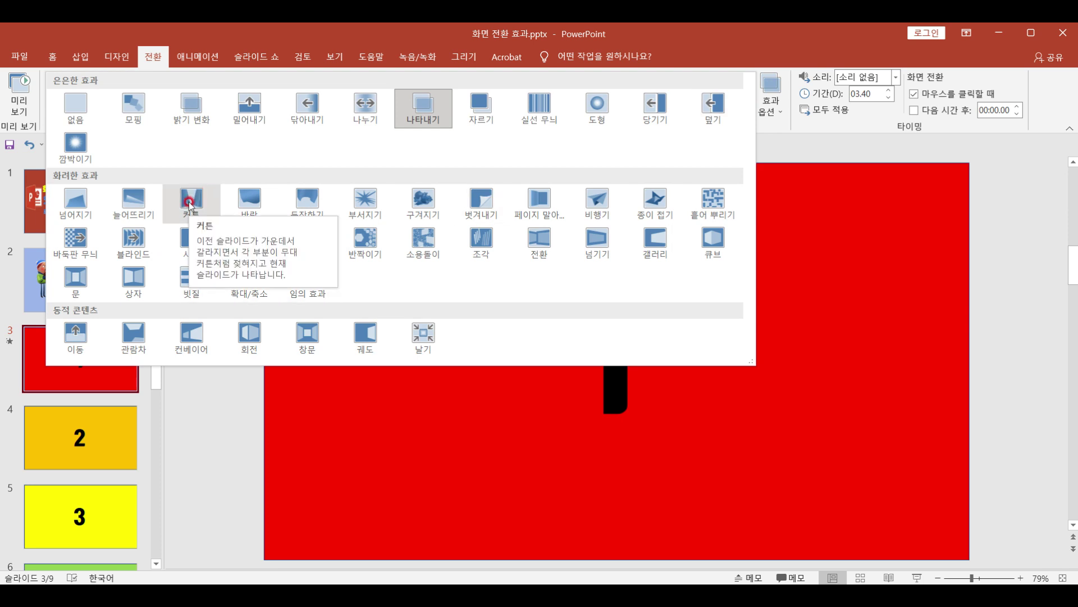
click(189, 204)
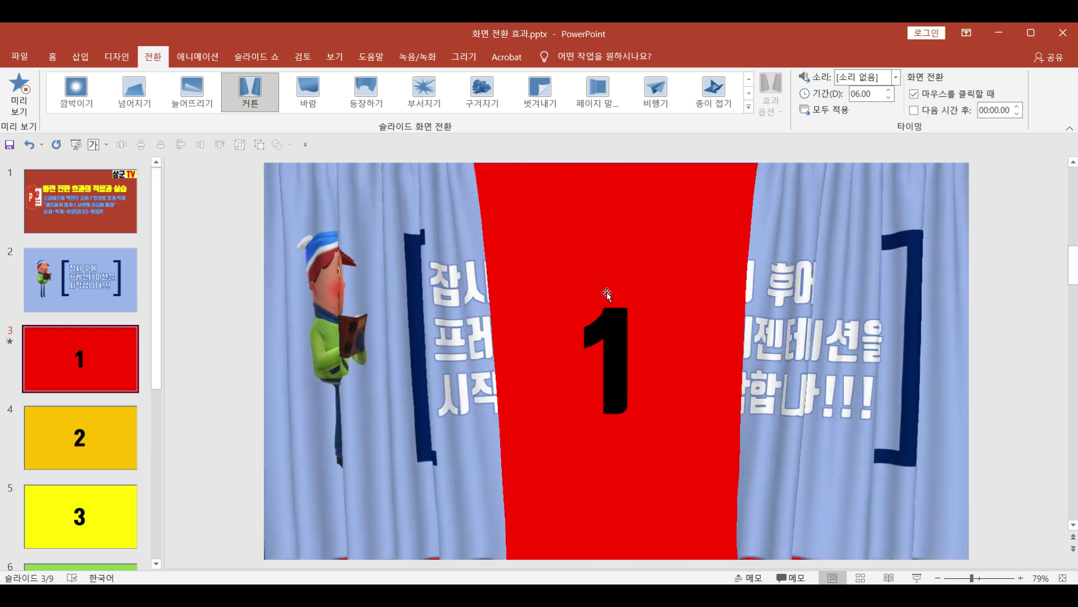
double_click(880, 93)
text(3)
click(869, 111)
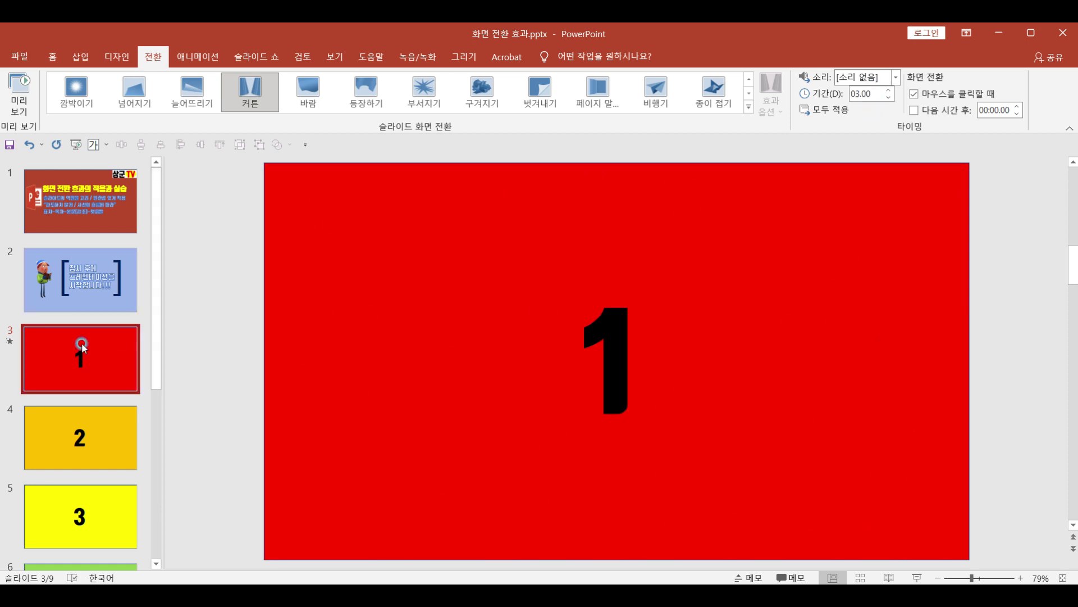
click(23, 99)
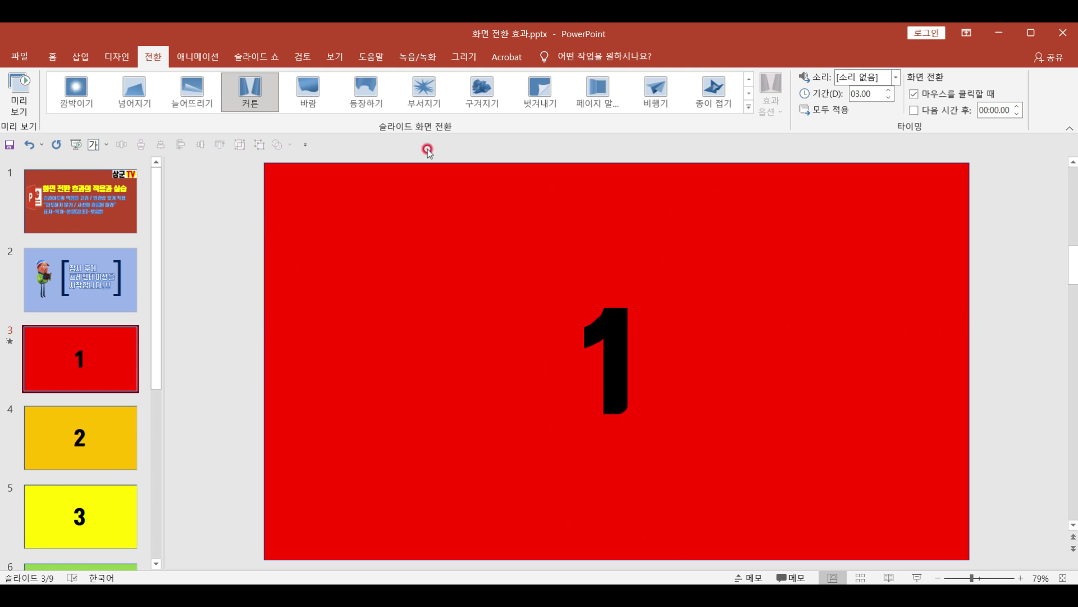
Step: Try the 바람, 부서지기, 구겨지기, 벗겨내기 and 종이 접기 transitions one after another on the red slide "1"
click(308, 89)
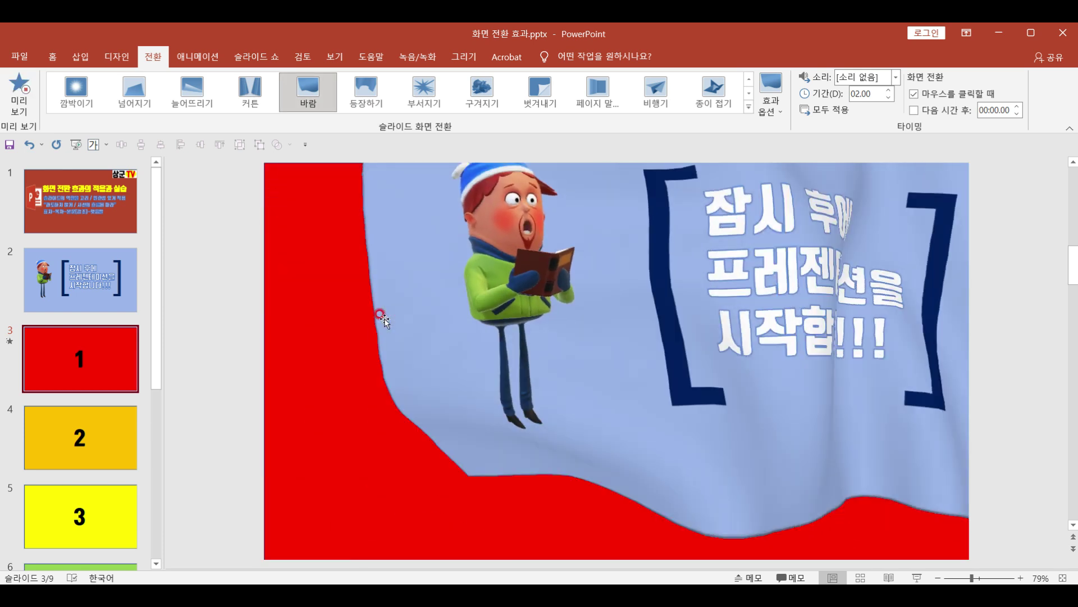
click(422, 93)
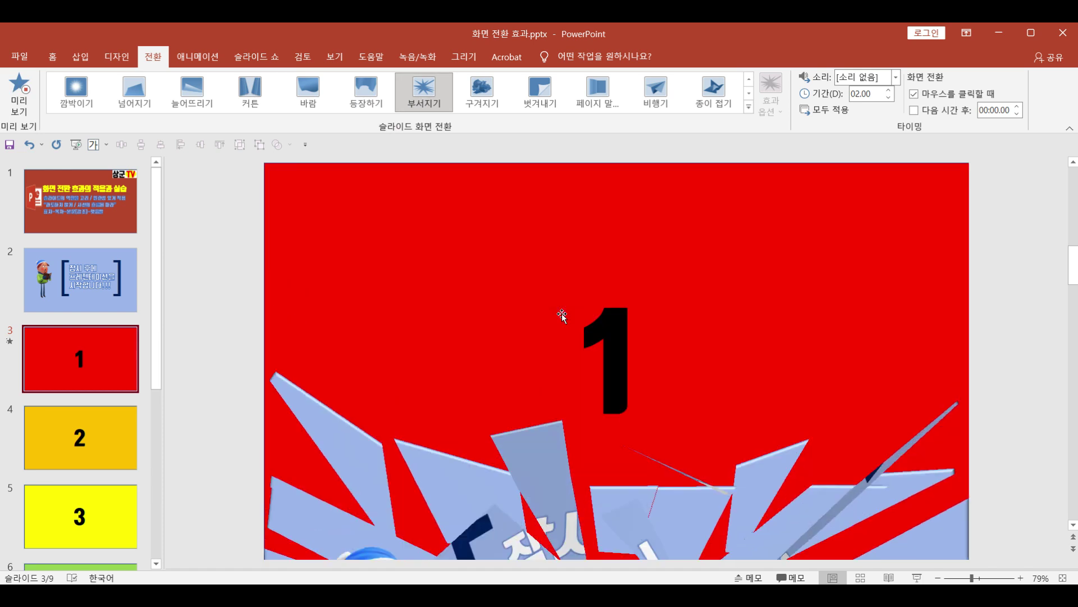
click(482, 91)
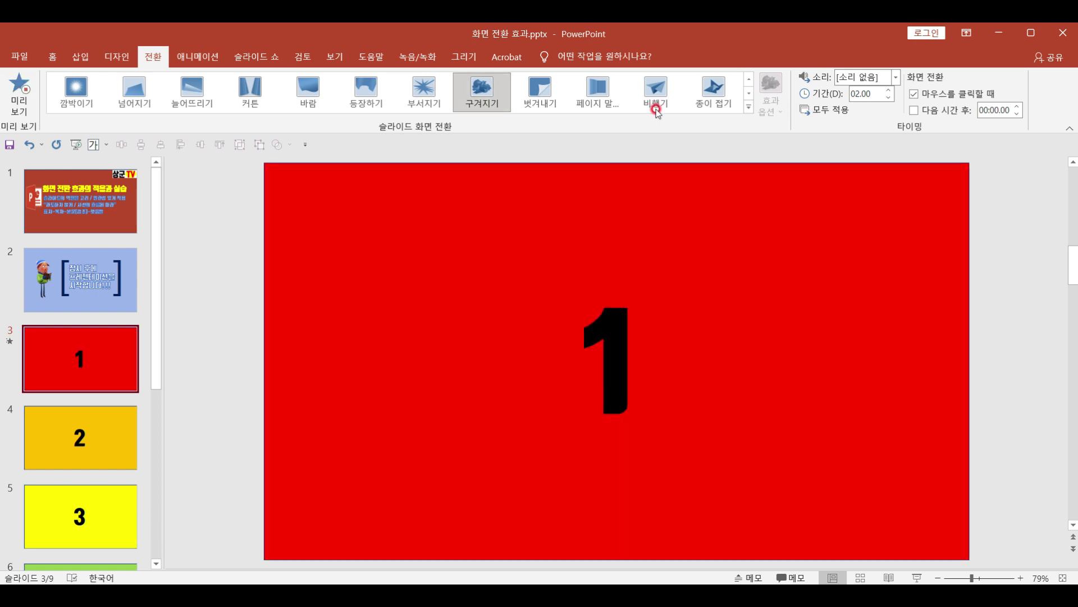
click(540, 91)
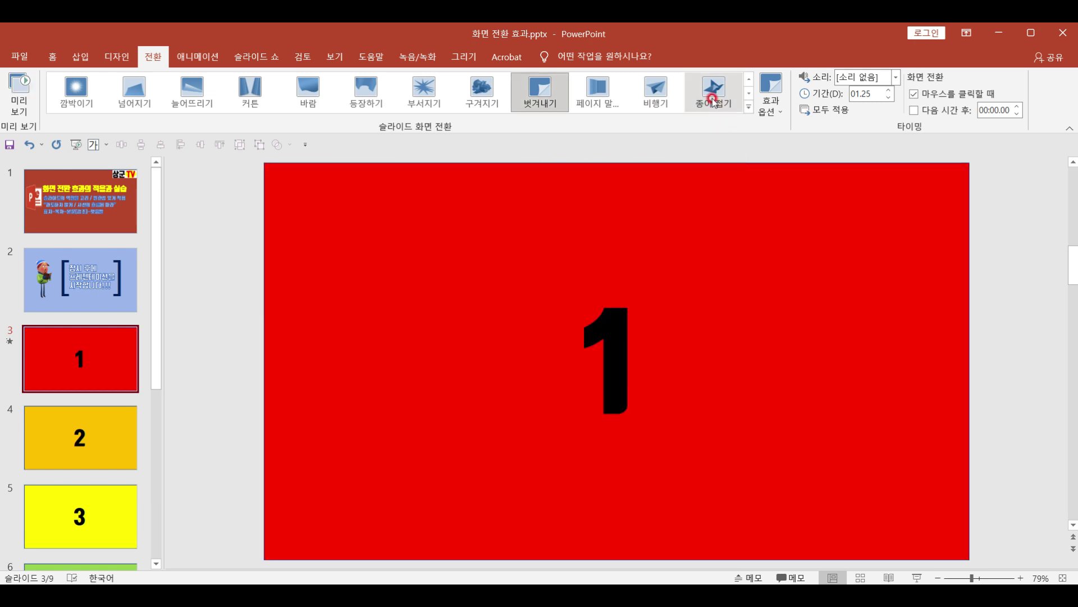
click(712, 96)
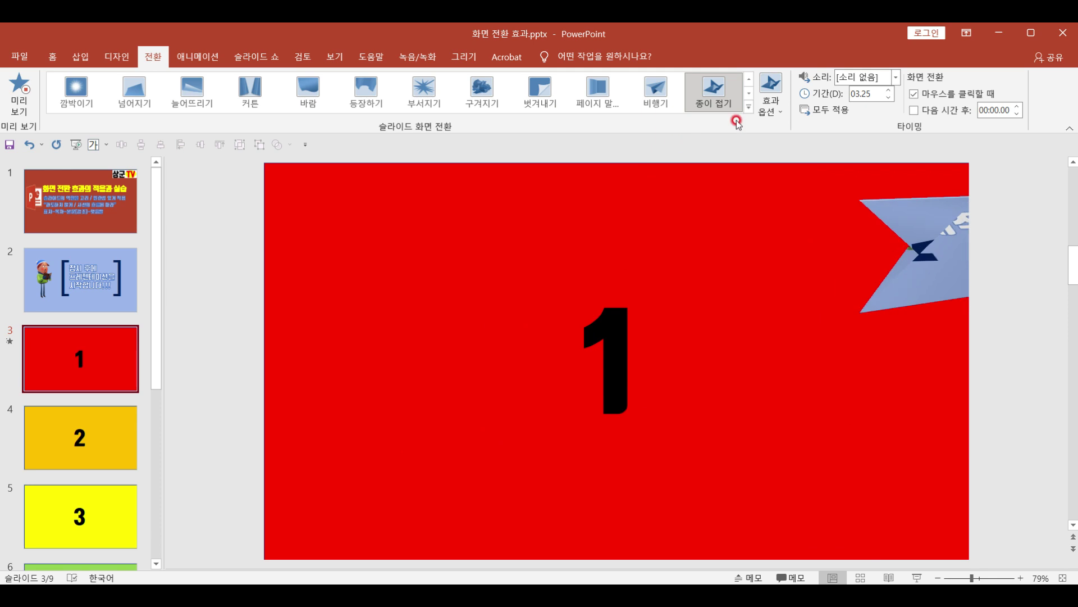
Step: Try the dynamic content transitions 관람차, 컨베이어 and 궤도 on the red slide "1"
click(750, 107)
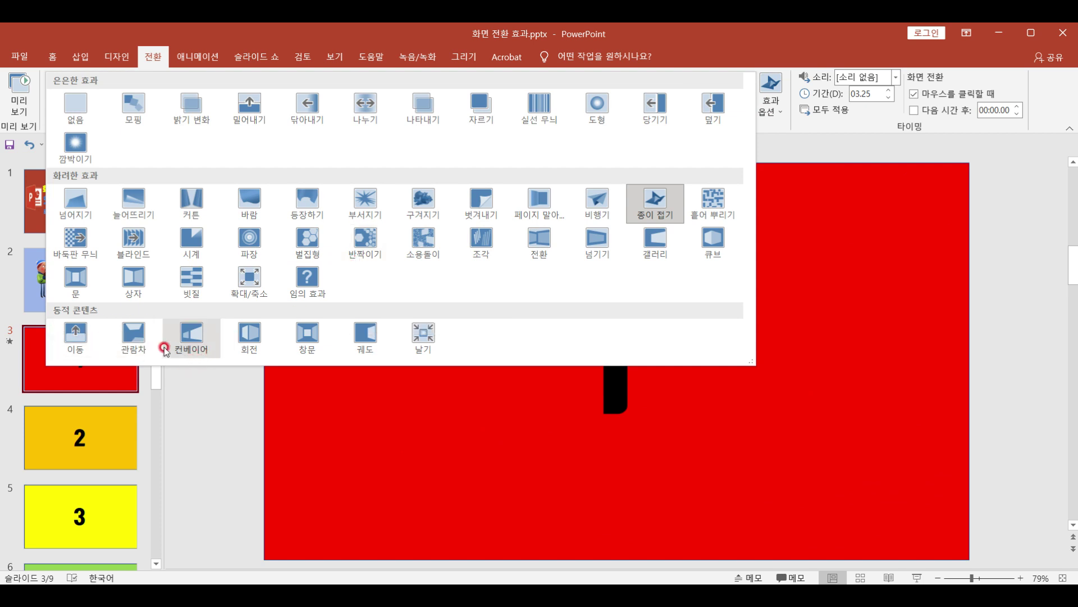
click(133, 337)
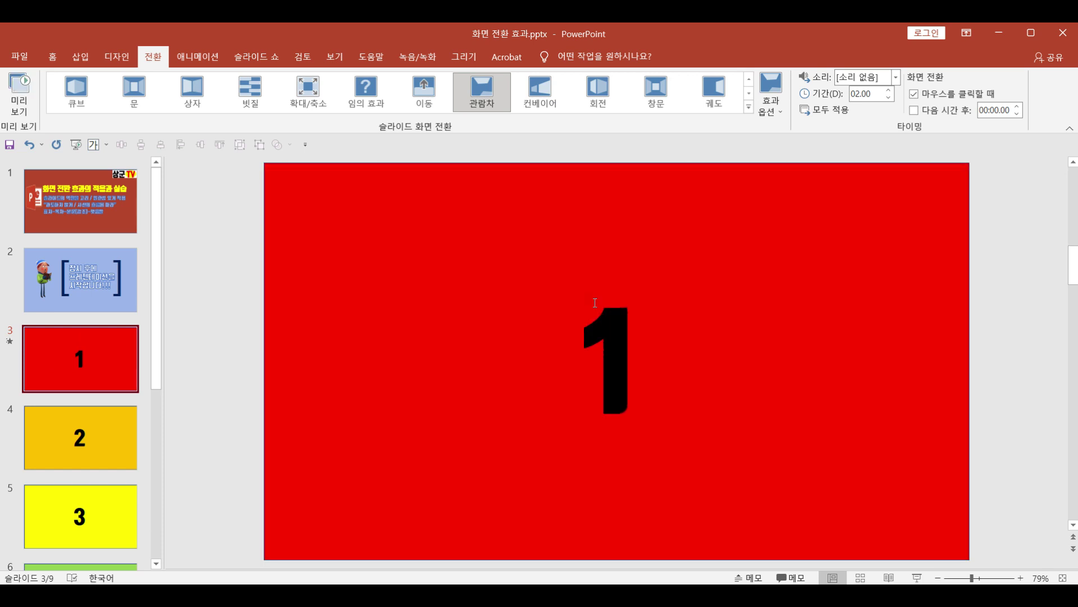
click(551, 105)
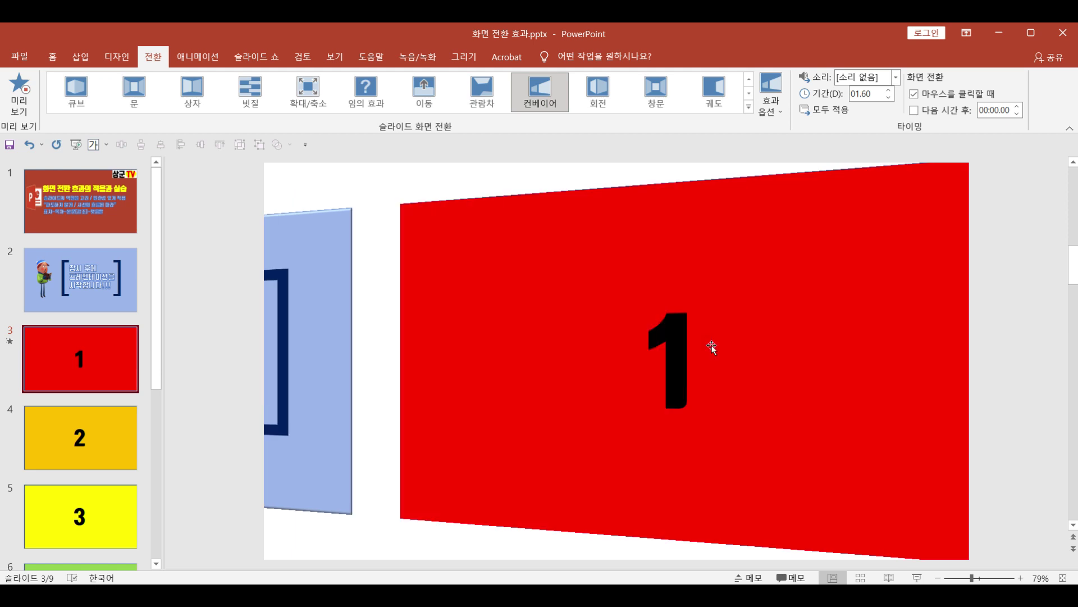
click(716, 108)
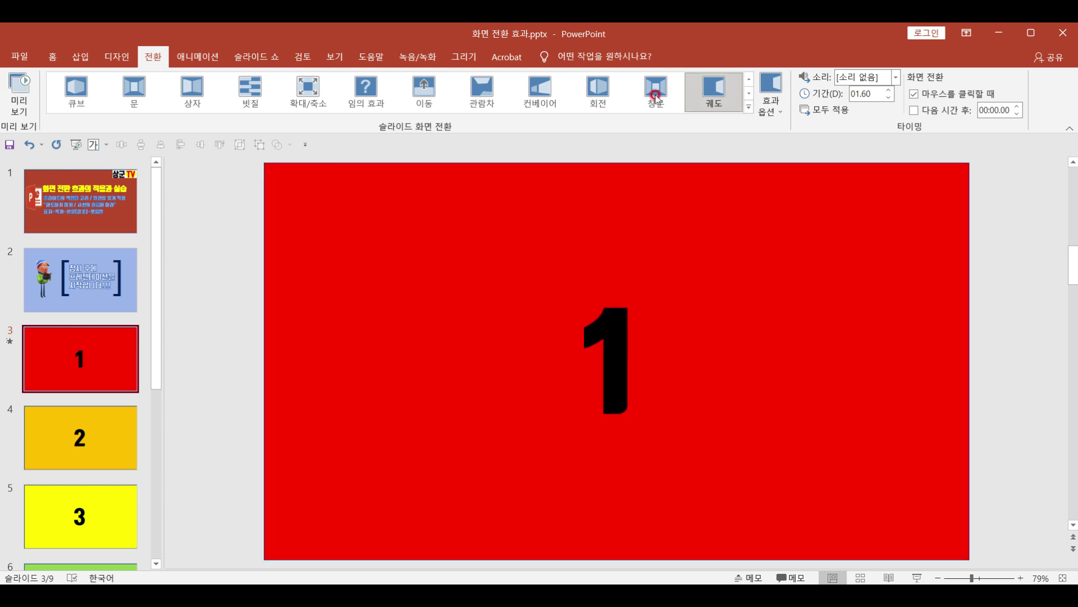
Step: Remove the transition from the red slide "1" by setting it to 없음 (None)
click(753, 109)
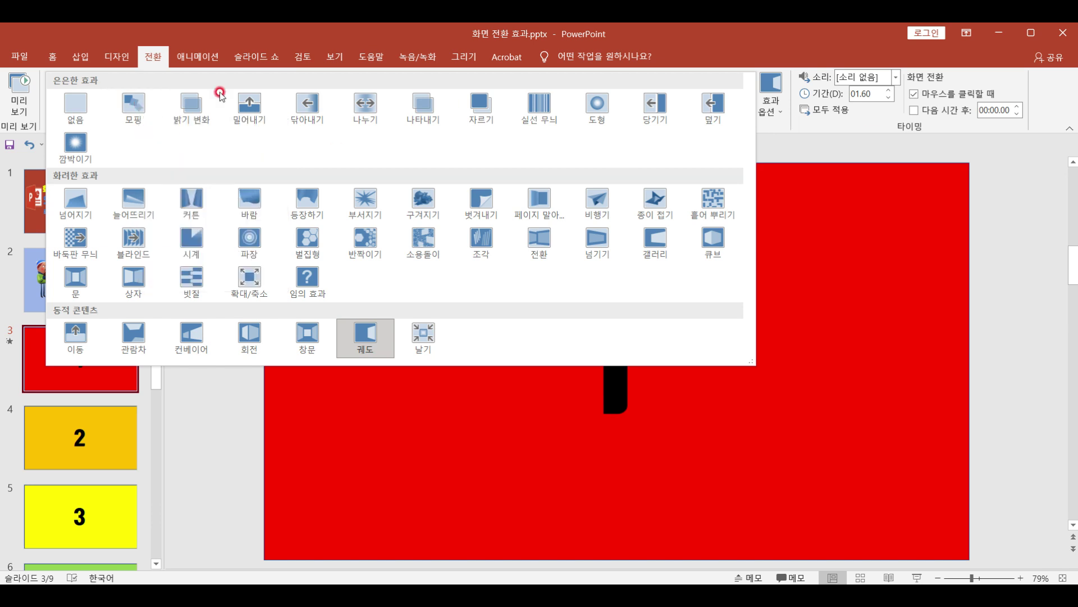
click(79, 105)
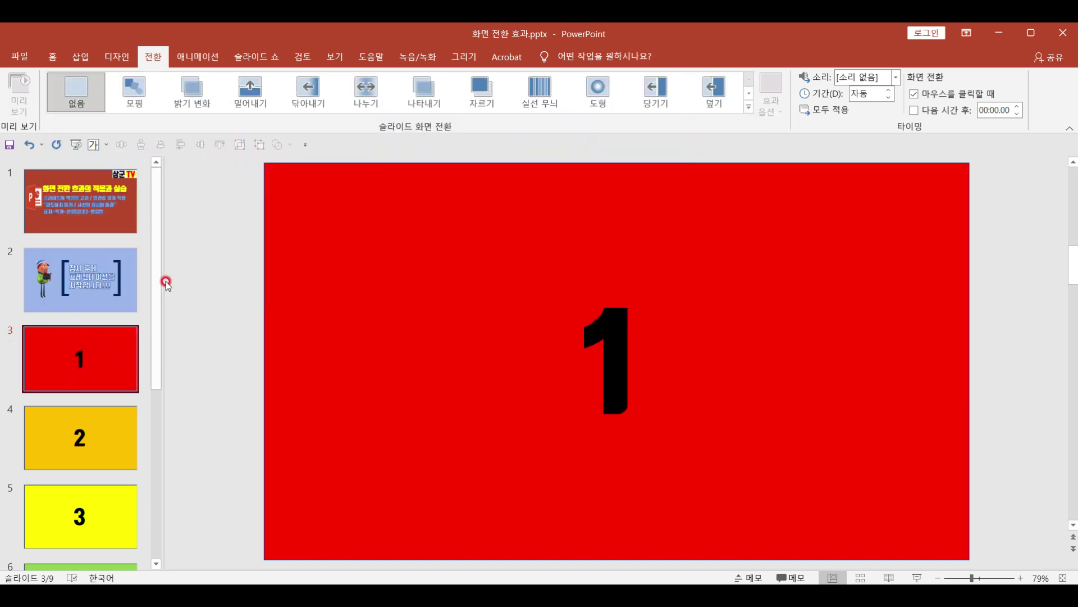
Step: Insert the online 3D avatar in the green suit with a backpack from the Avatars category onto the blank slide 9
drag(157, 275, 158, 446)
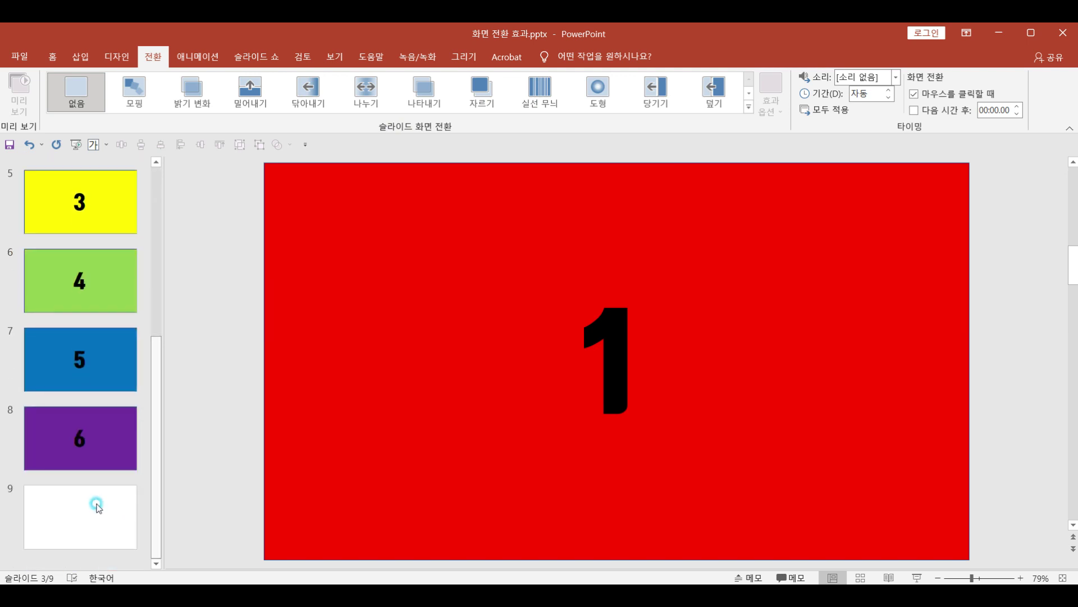
click(74, 511)
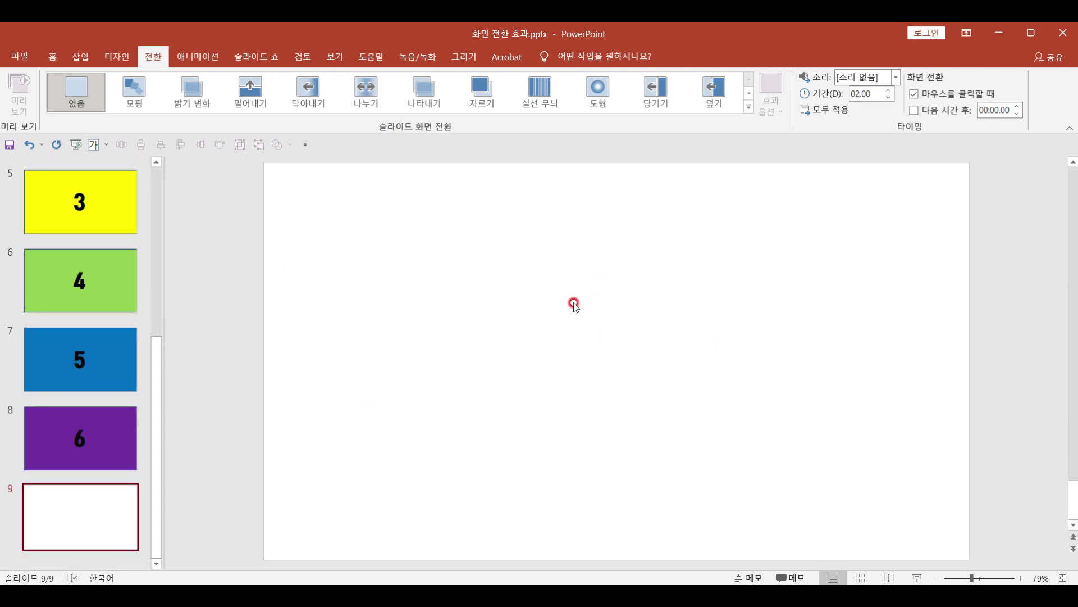
click(84, 58)
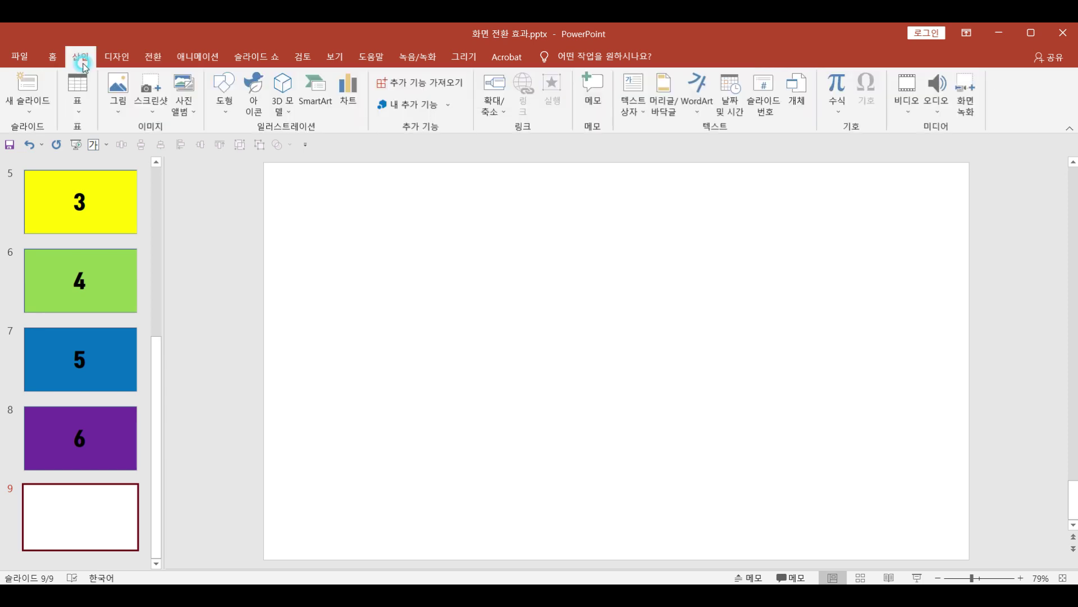
click(288, 115)
click(308, 163)
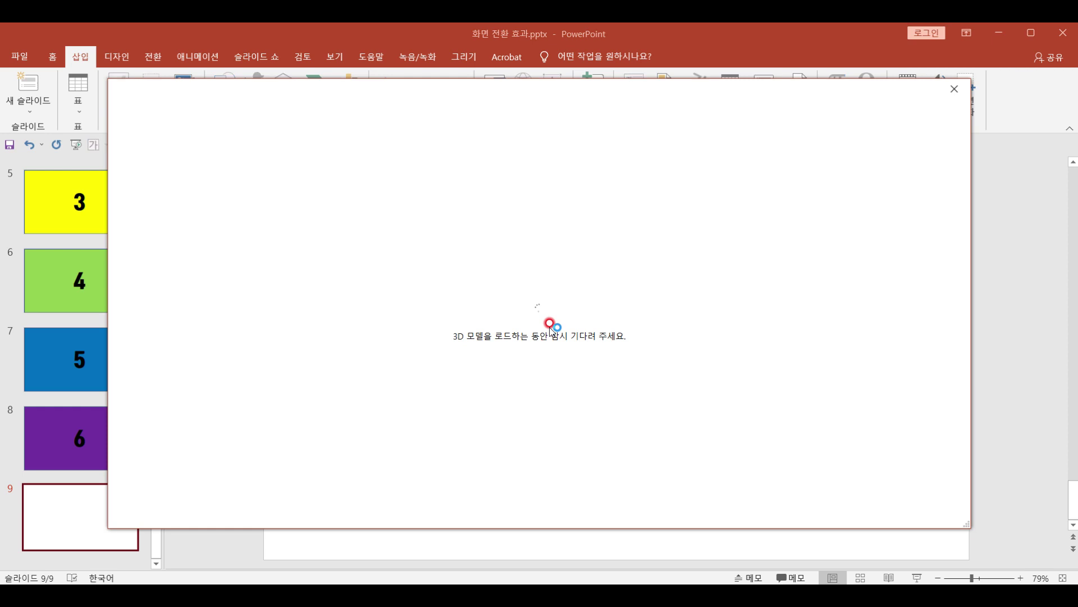
scroll(445, 337, down, 2)
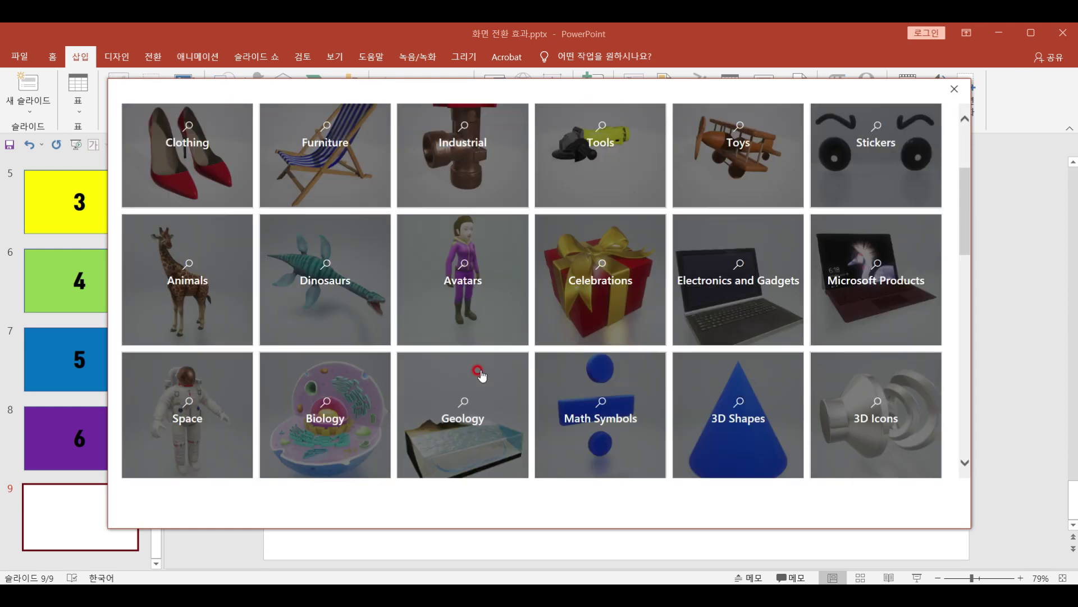
click(510, 292)
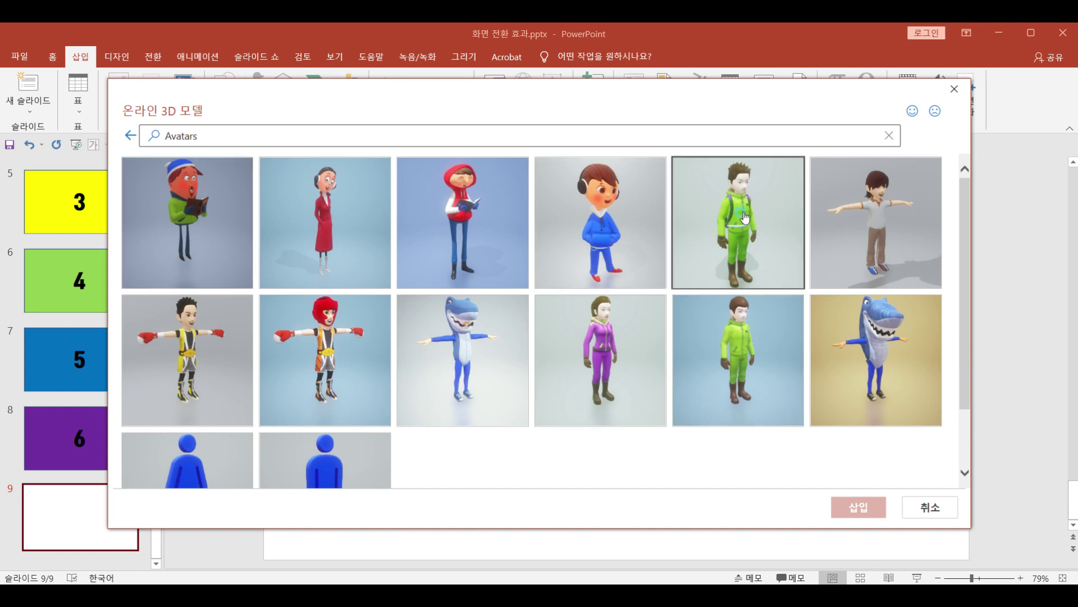
click(745, 218)
click(853, 505)
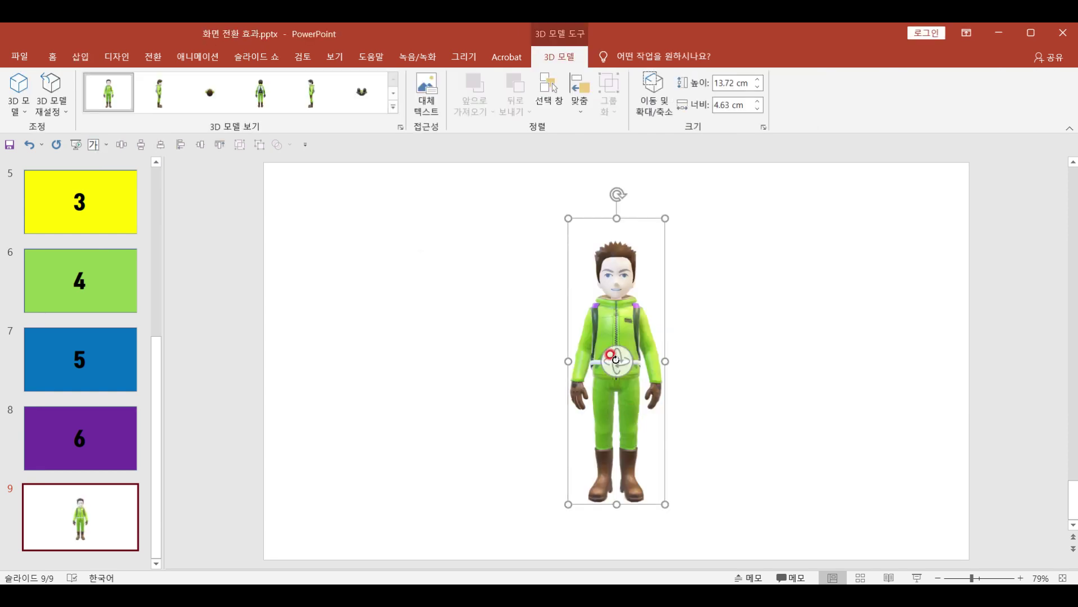
mouse_move(616, 360)
mouse_down()
mouse_move(559, 348)
mouse_move(613, 358)
mouse_up()
Step: Duplicate slide 9 with the 3D avatar
click(102, 501)
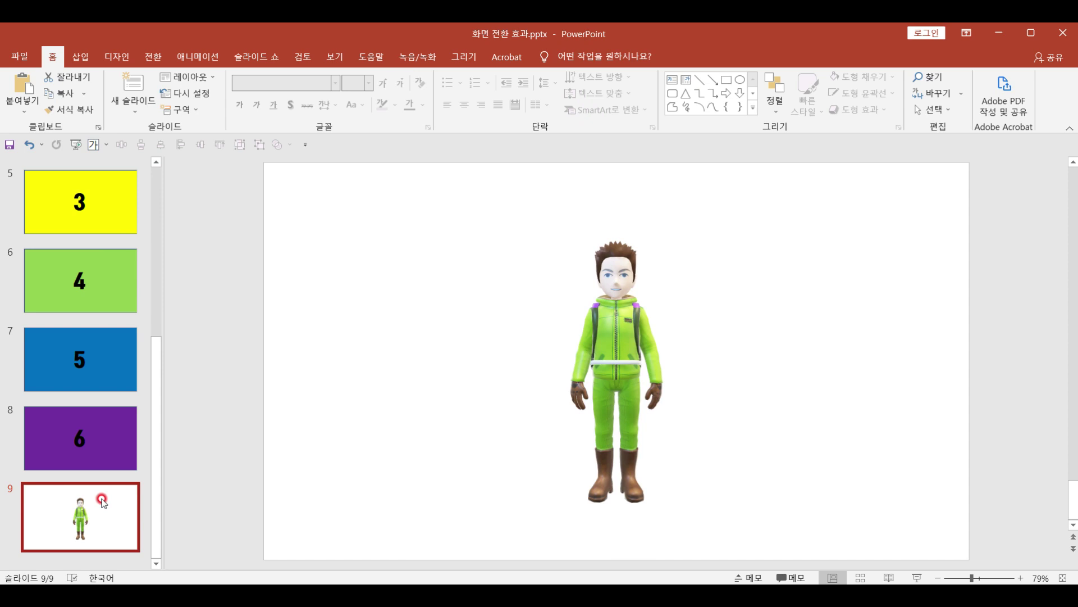
key(ctrl+d)
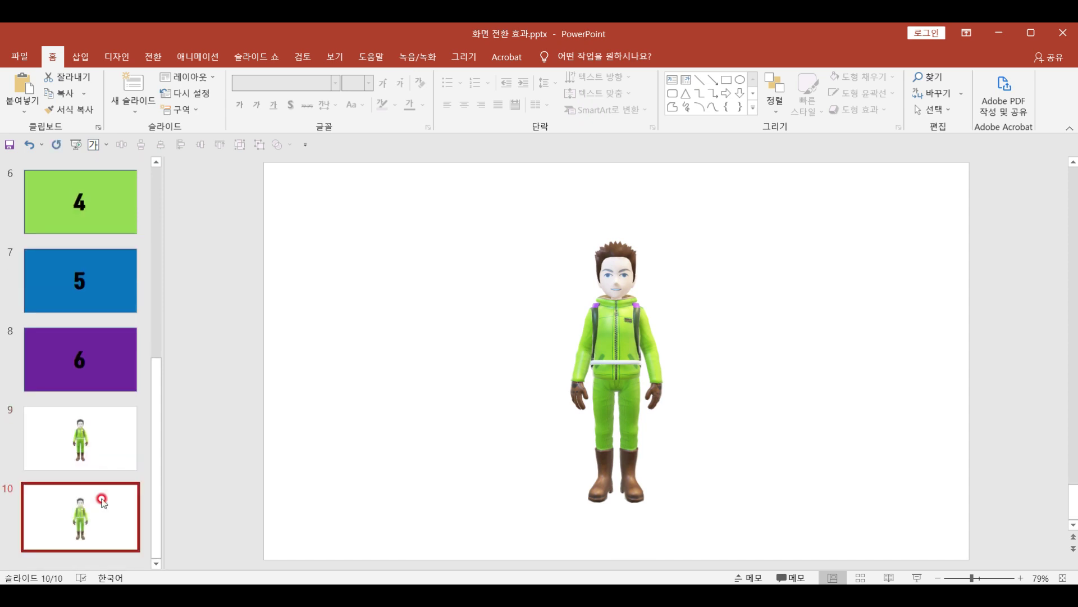
Step: On slide 10, rotate the 3D avatar to face partly left, and shrink it into the slide's lower-left corner
click(615, 357)
drag(616, 358, 528, 355)
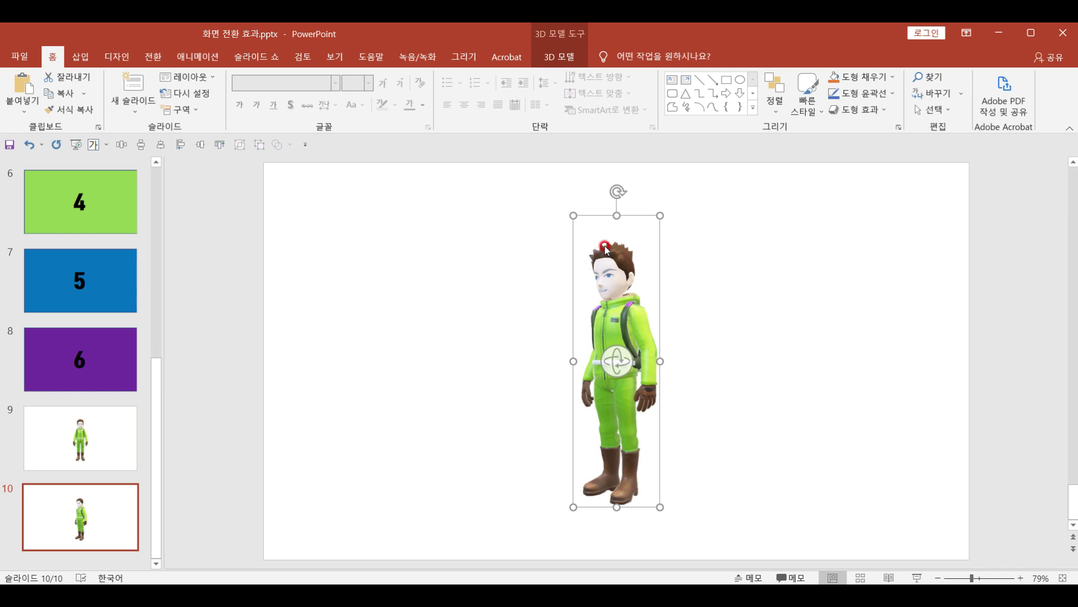
drag(602, 290, 355, 344)
drag(364, 265, 358, 389)
Step: Apply the 모핑 (Morph) transition to slide 10
click(104, 522)
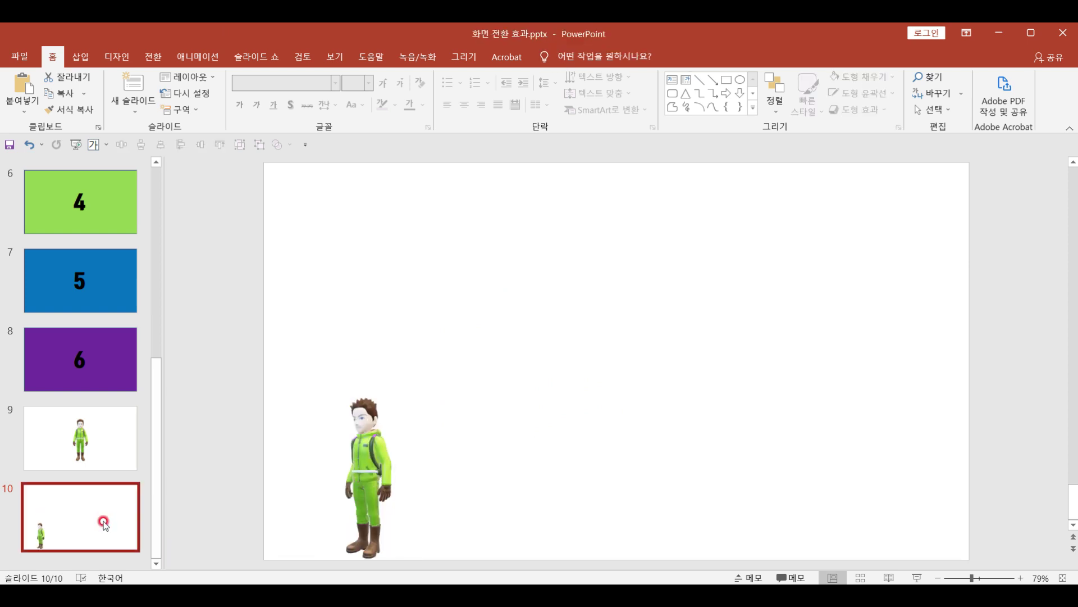
click(154, 59)
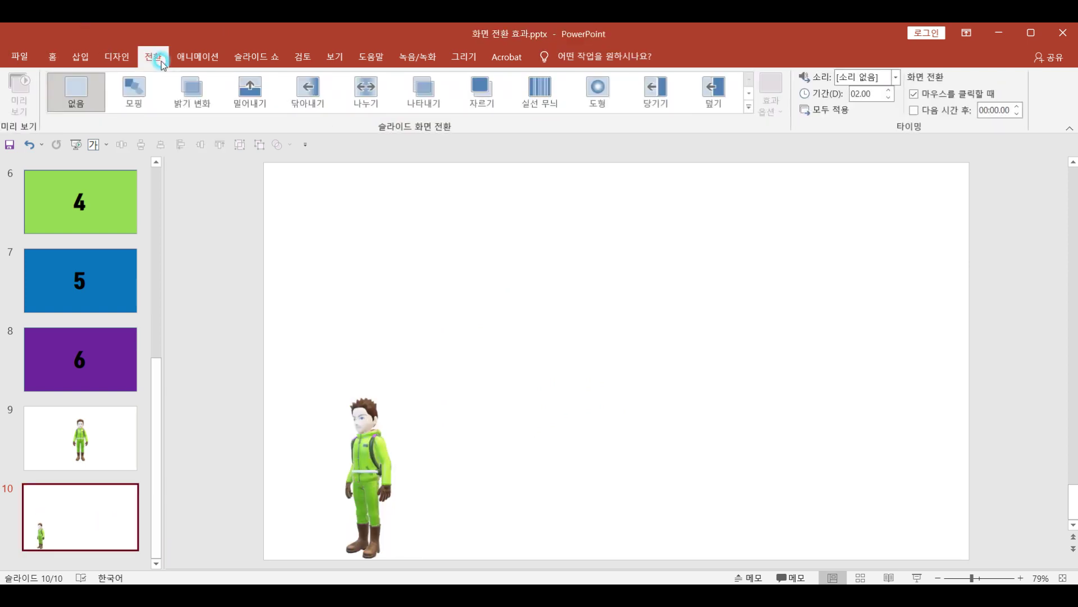
click(140, 107)
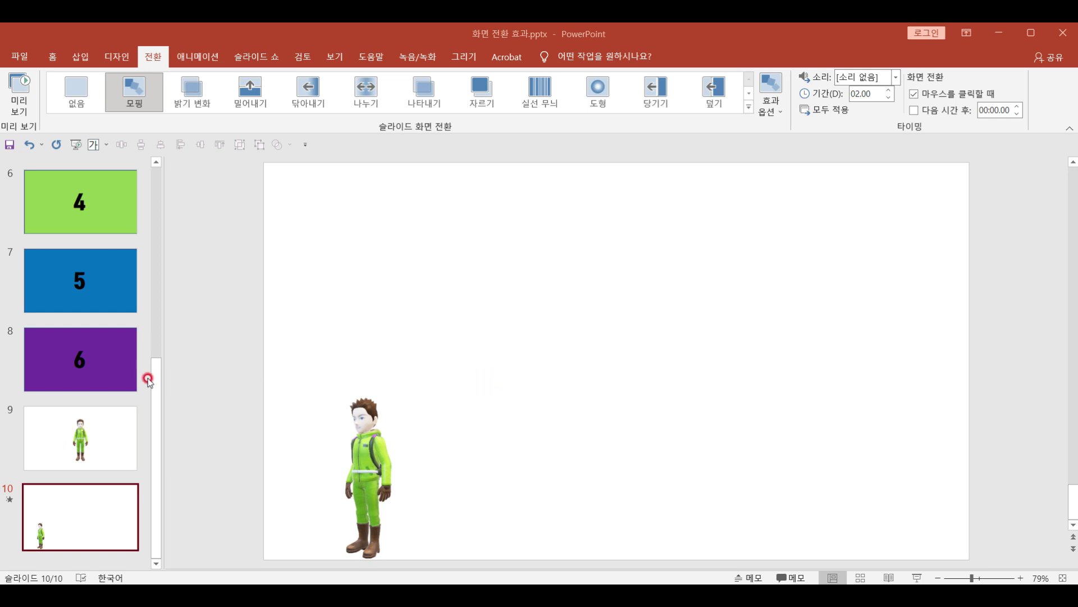
Step: Review the available transitions and the 모핑 (Morph) effect options, and go to the title slide
drag(157, 362, 147, 151)
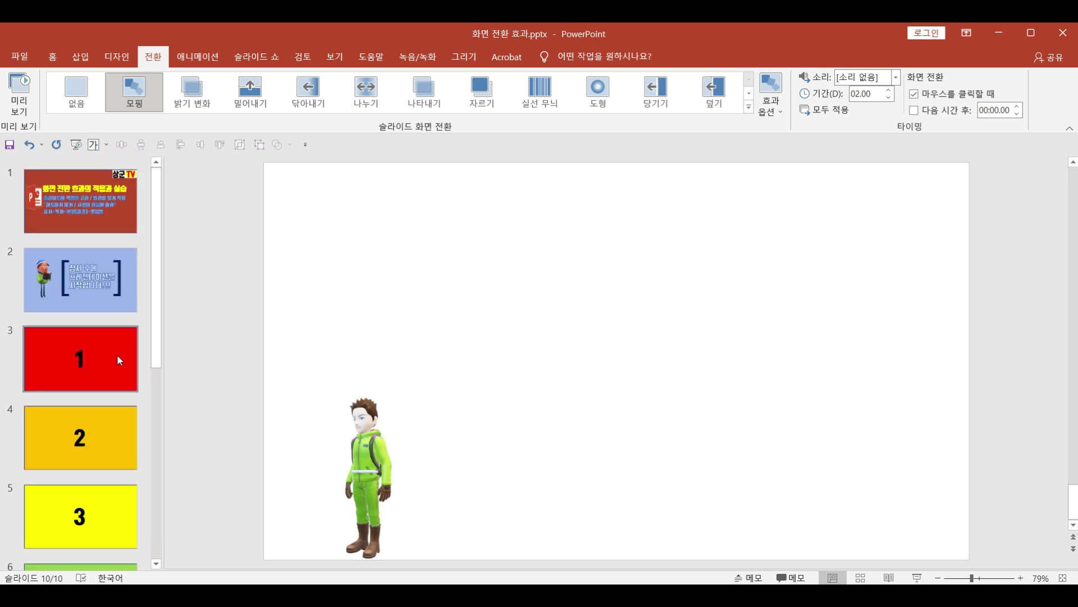
click(750, 111)
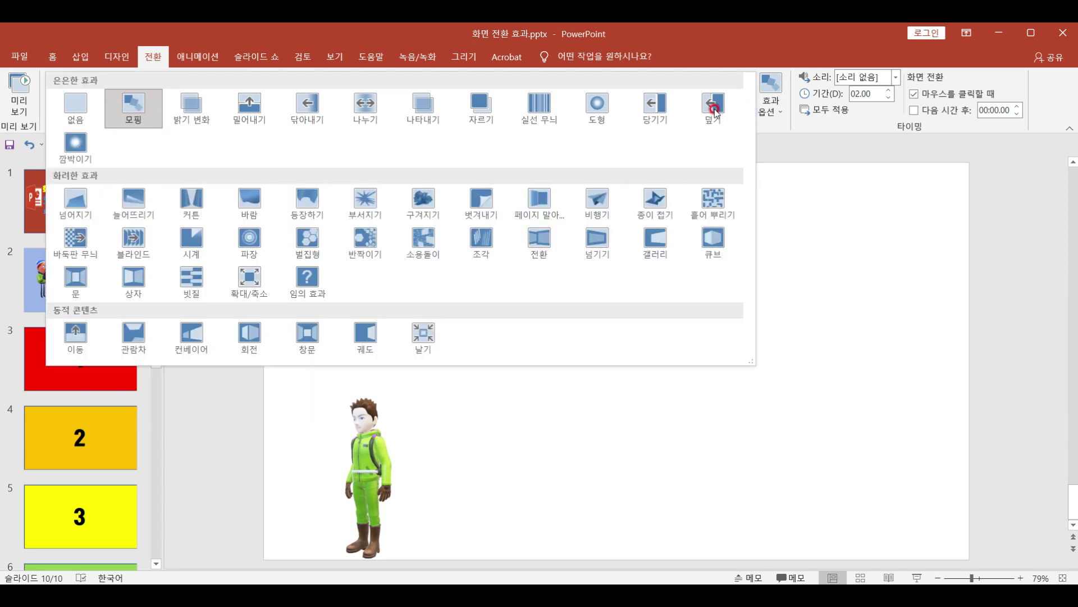
click(679, 189)
click(781, 113)
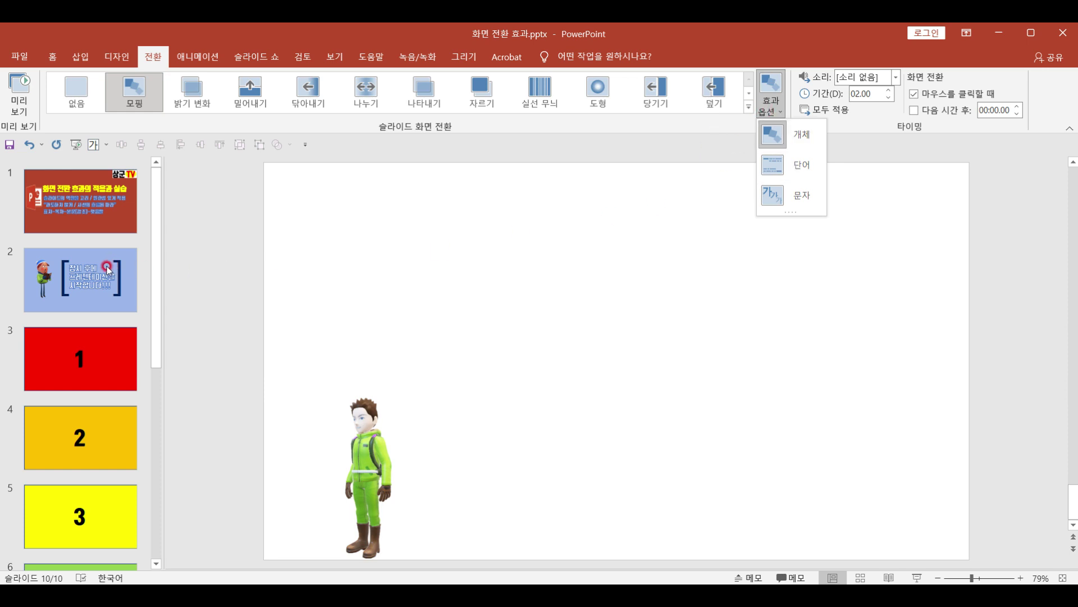
click(94, 215)
click(94, 215)
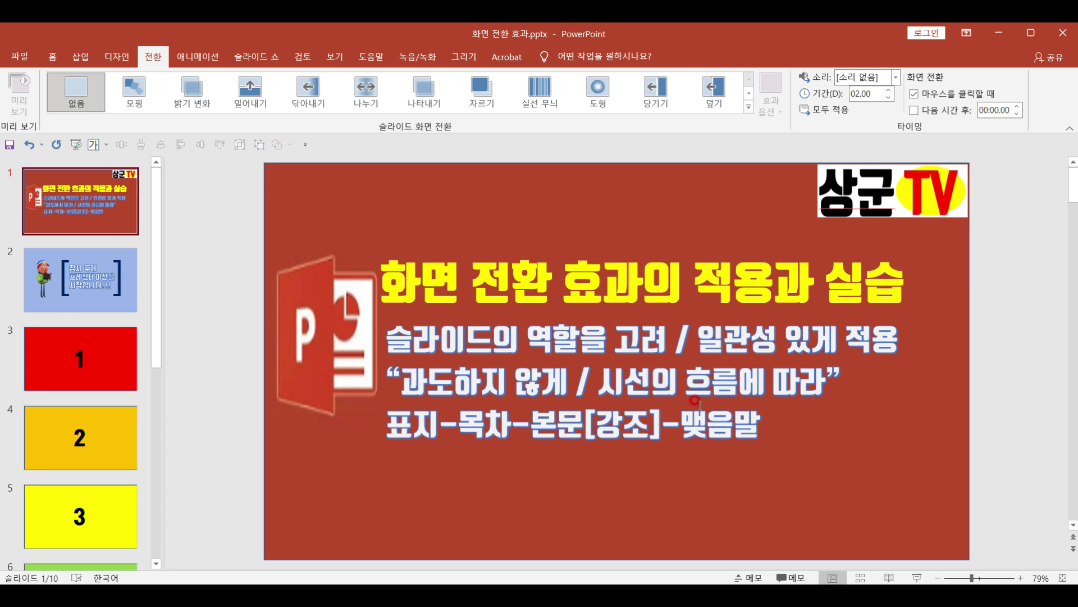